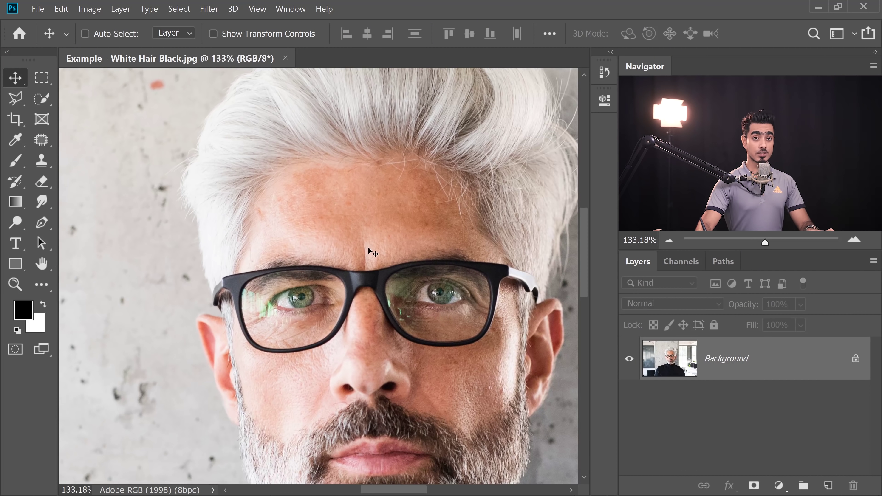
scroll(368, 248, down, 2)
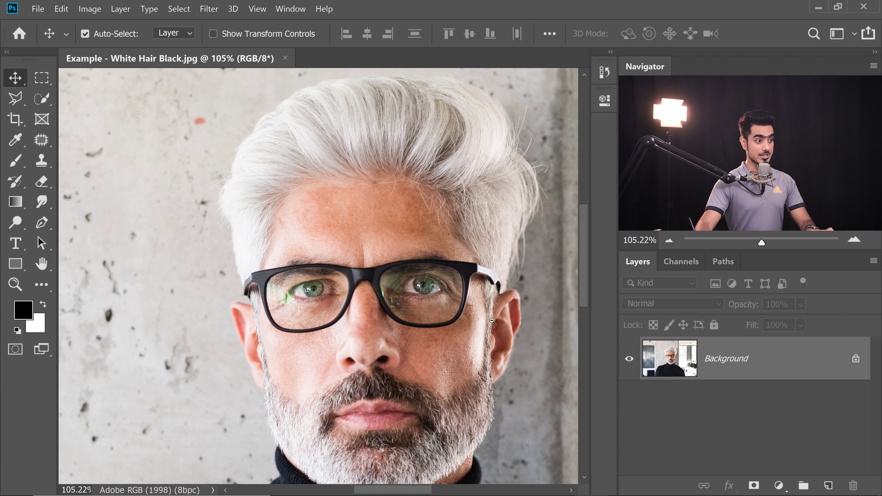
scroll(493, 320, down, 3)
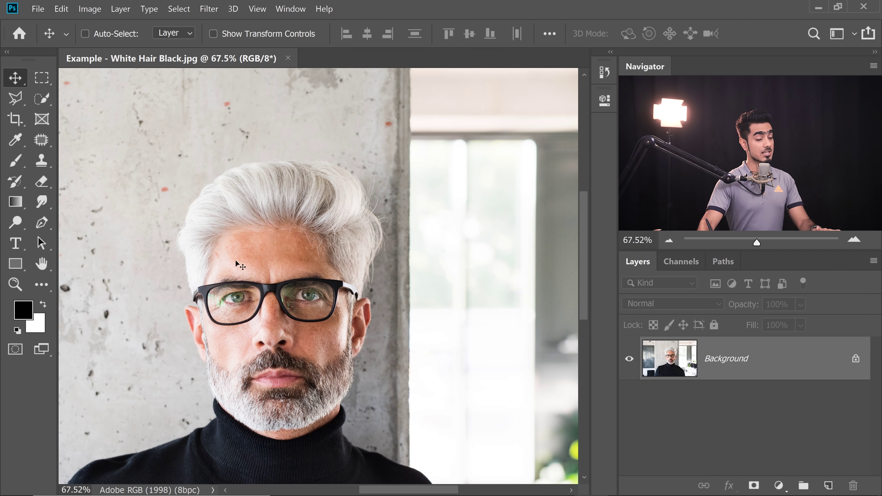
scroll(259, 335, down, 3)
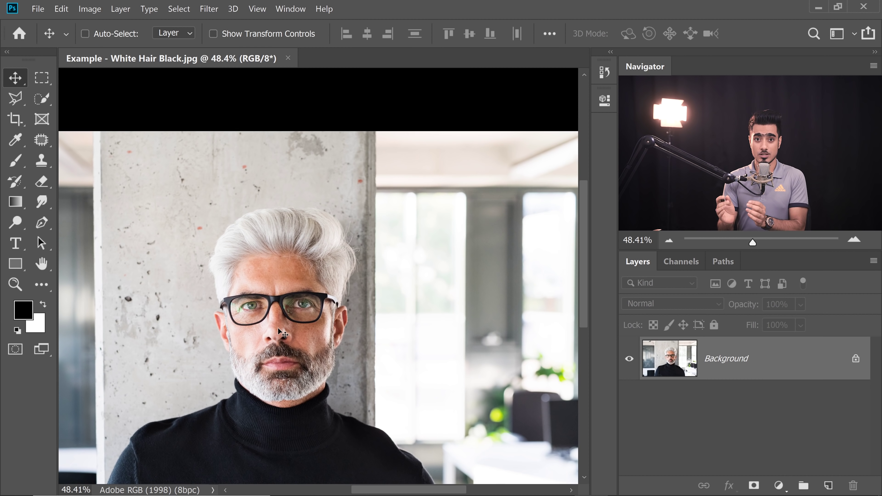
scroll(360, 323, left, 3)
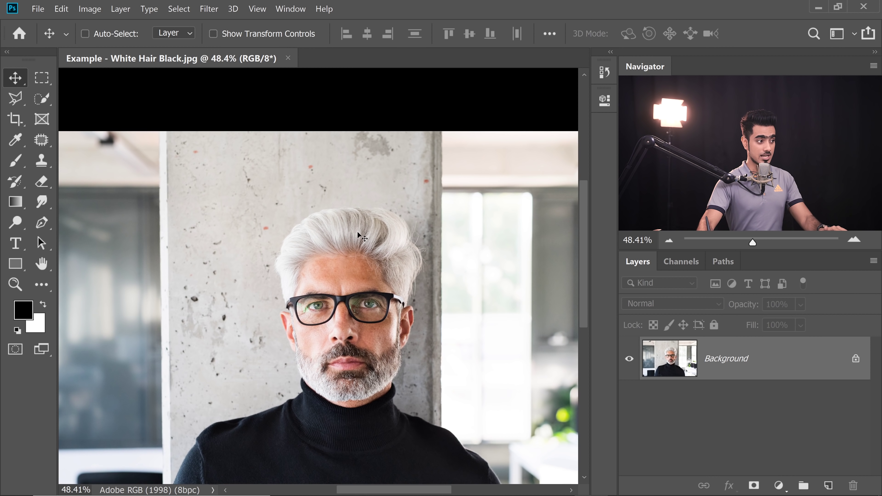
scroll(321, 239, down, 3)
scroll(321, 240, left, 1)
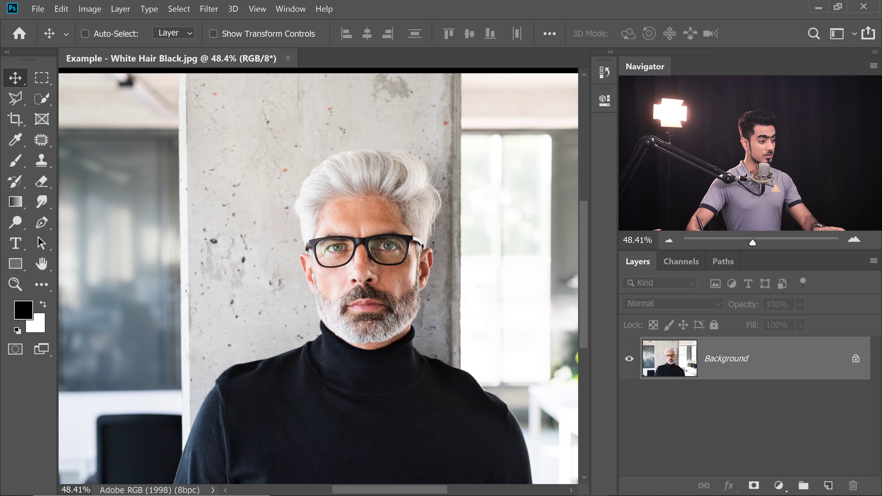
- Switch to the White Hair Black folder in File Explorer, preview Dark Hair.jpg, and close the preview
mouse_move(386, 487)
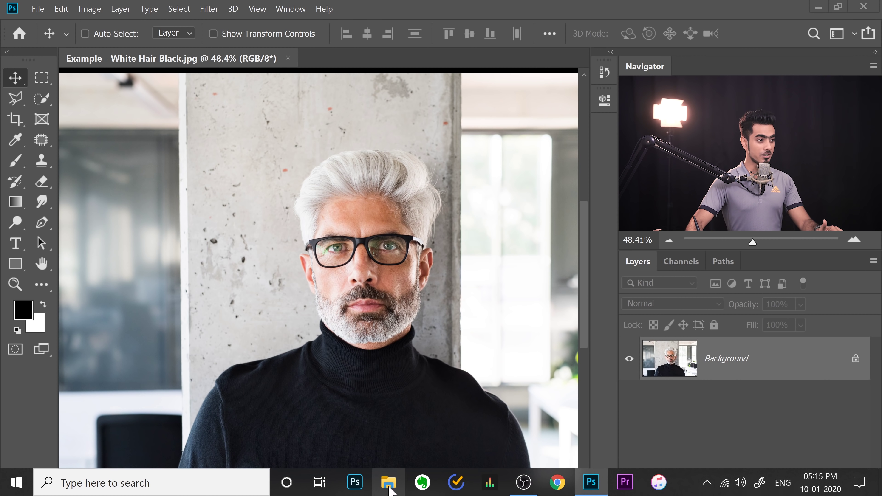
click(389, 488)
double_click(197, 115)
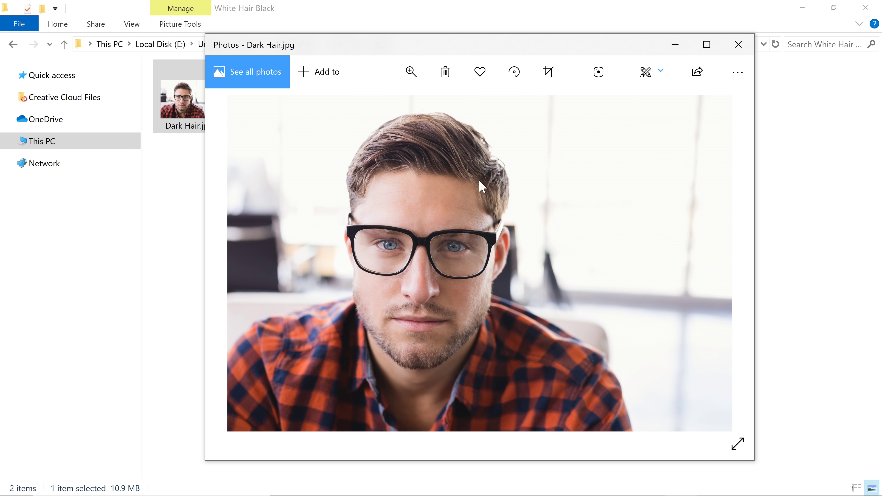
click(738, 44)
- Place Dark Hair.jpg into the white-haired portrait document and move it about 983 px to the right before committing the placement
drag(189, 99, 346, 257)
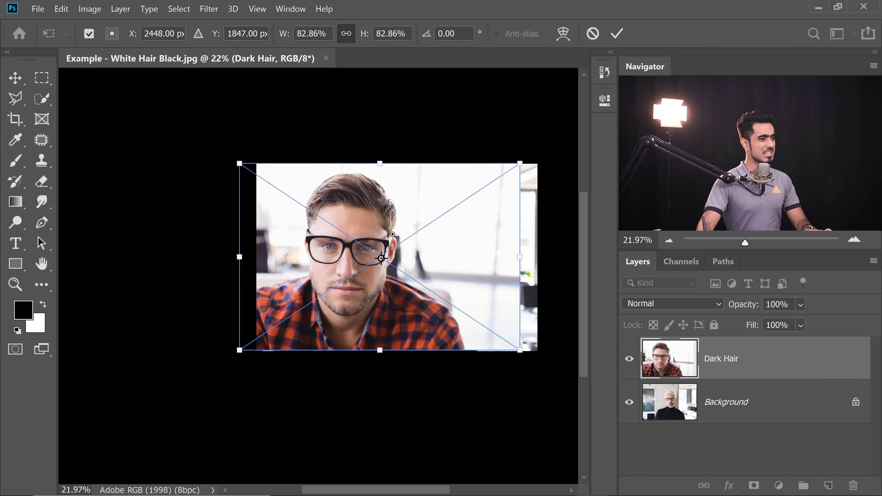
drag(393, 235, 424, 235)
drag(357, 227, 453, 226)
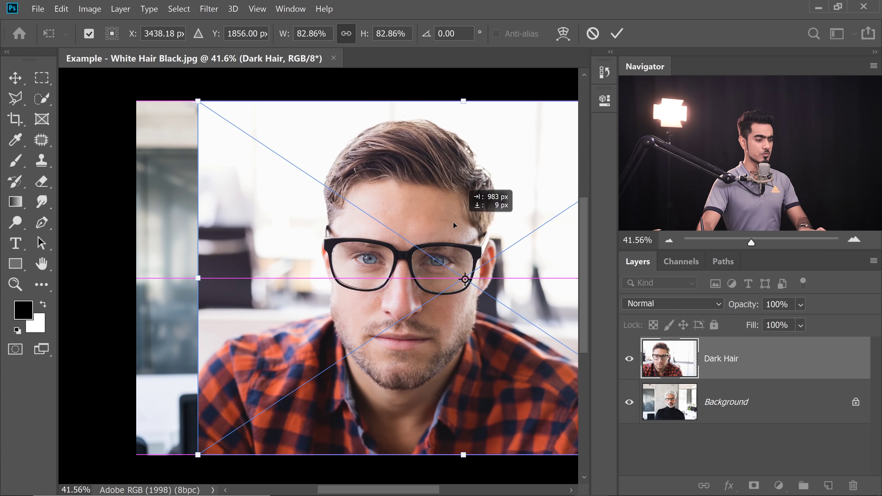
key(Return)
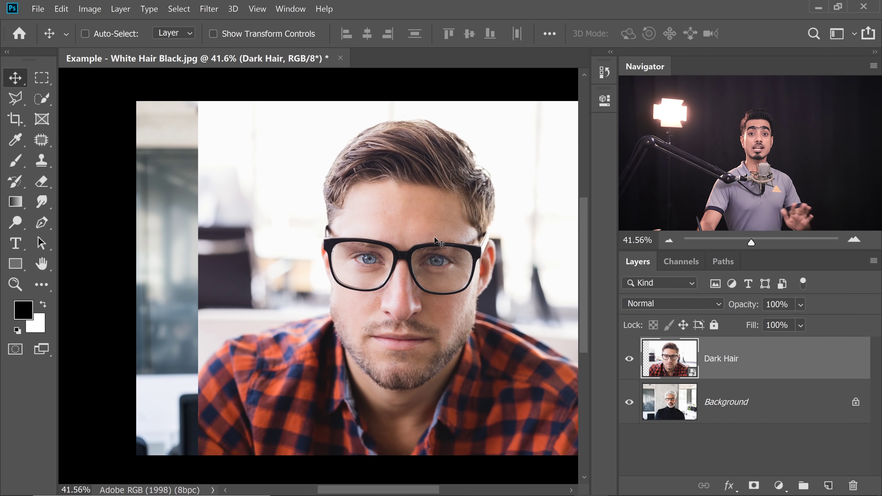
- Open Select and Mask with the Quick Selection tool on the Dark Hair layer and set the view mode to On Black
key(ctrl+space)
drag(358, 149, 385, 149)
drag(317, 115, 238, 134)
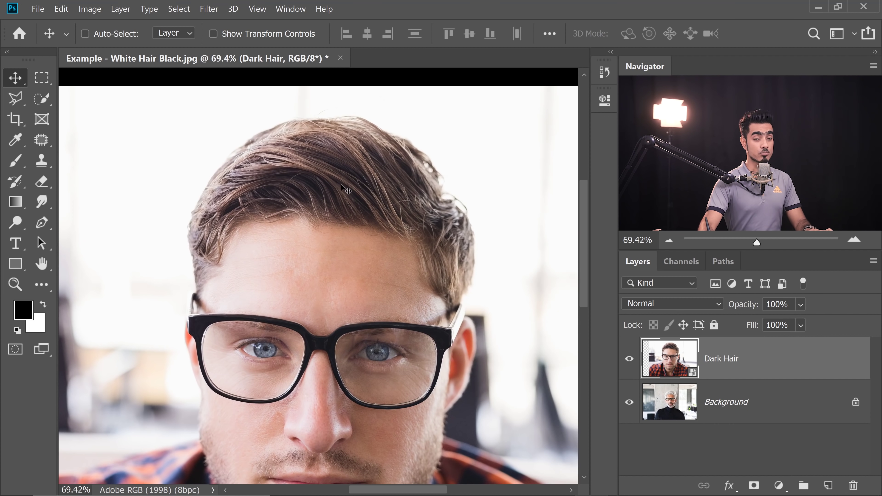
drag(356, 236, 344, 246)
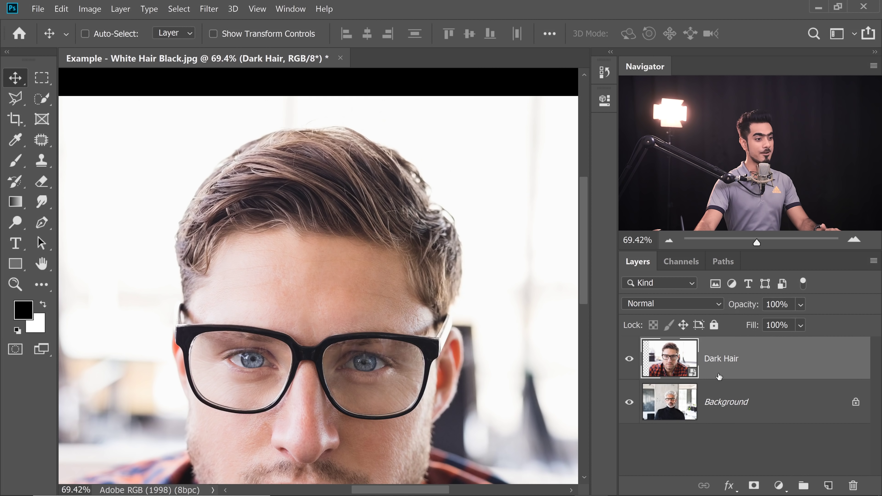
click(42, 98)
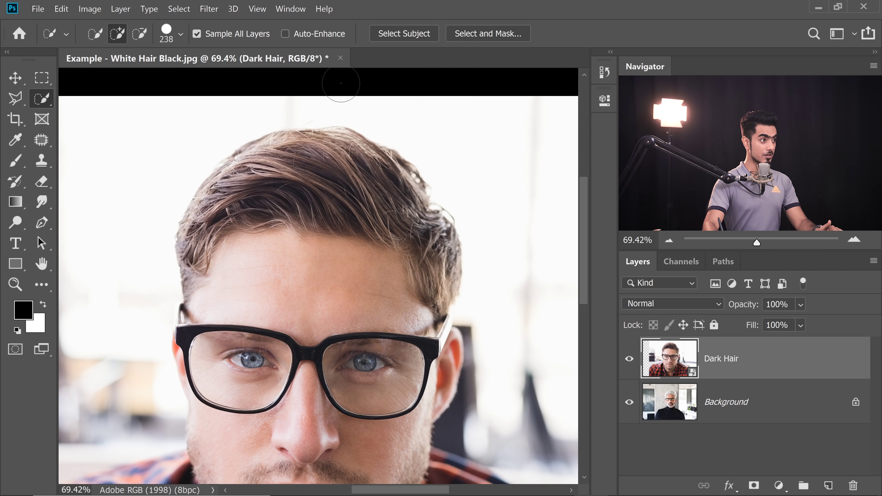
click(490, 35)
click(678, 127)
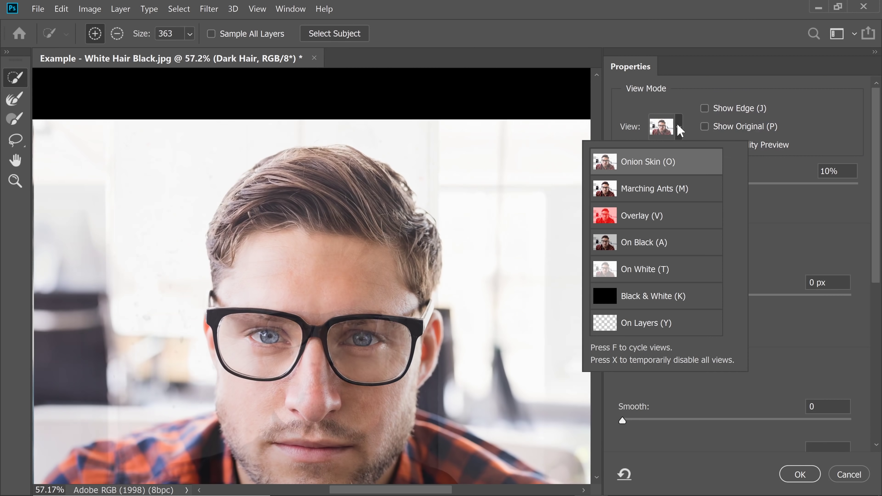
click(666, 246)
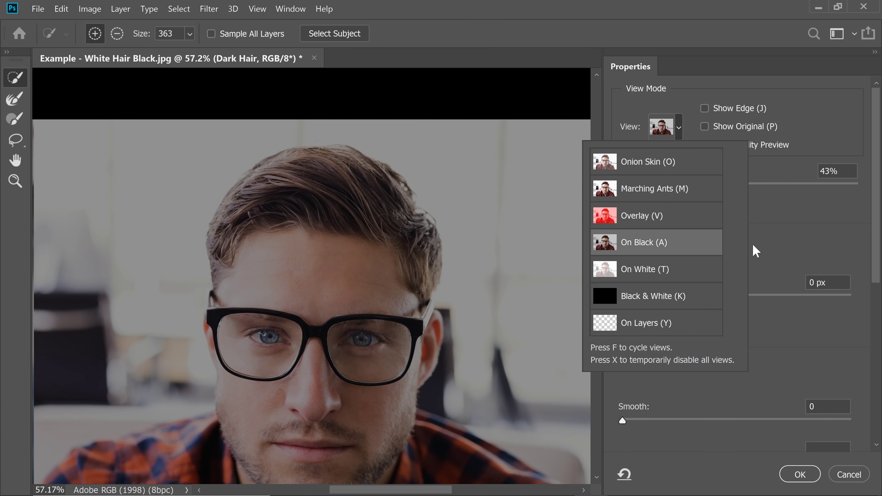
click(759, 235)
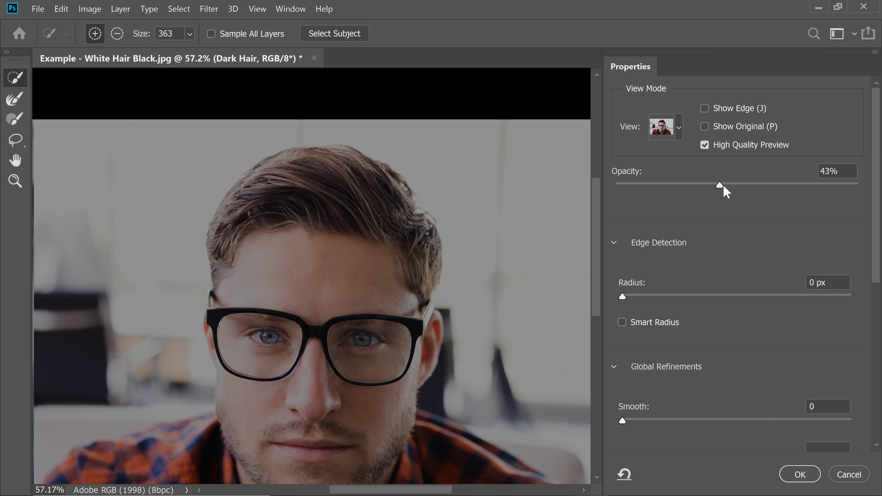
- Compare the On Black overlay at 100% and 0% opacity, and set it to 71%
drag(721, 185, 870, 191)
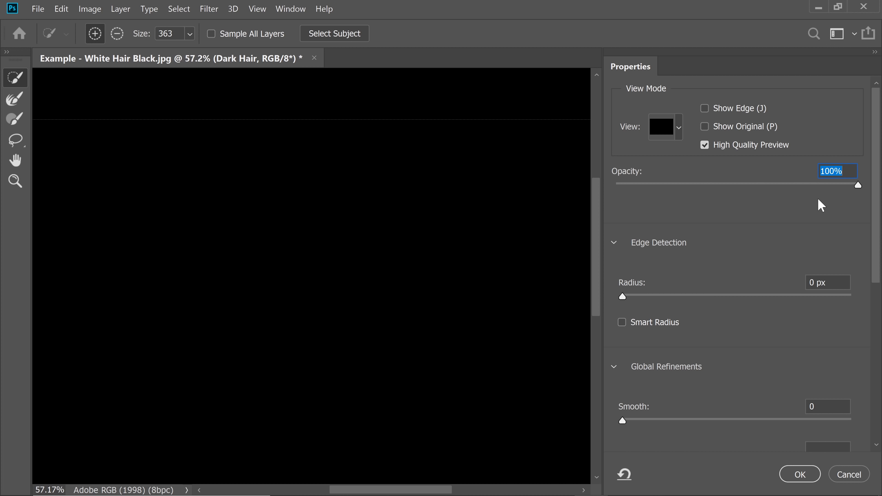
drag(858, 185, 611, 215)
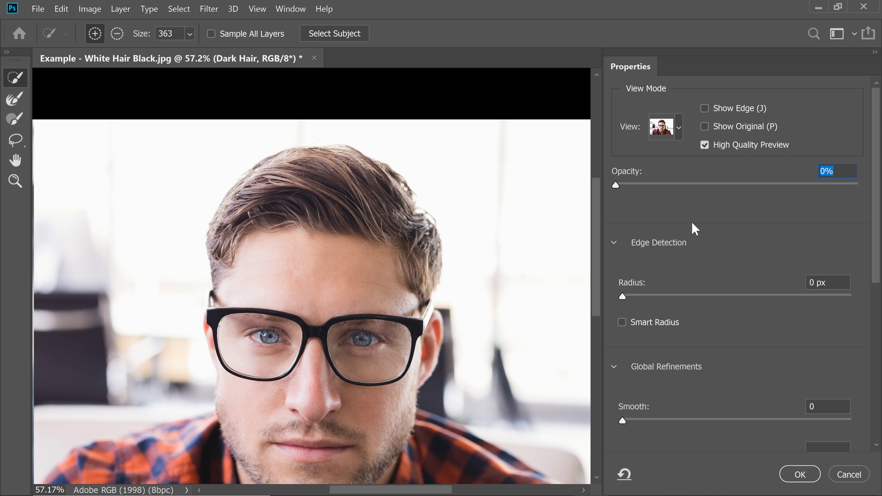
drag(787, 186, 780, 191)
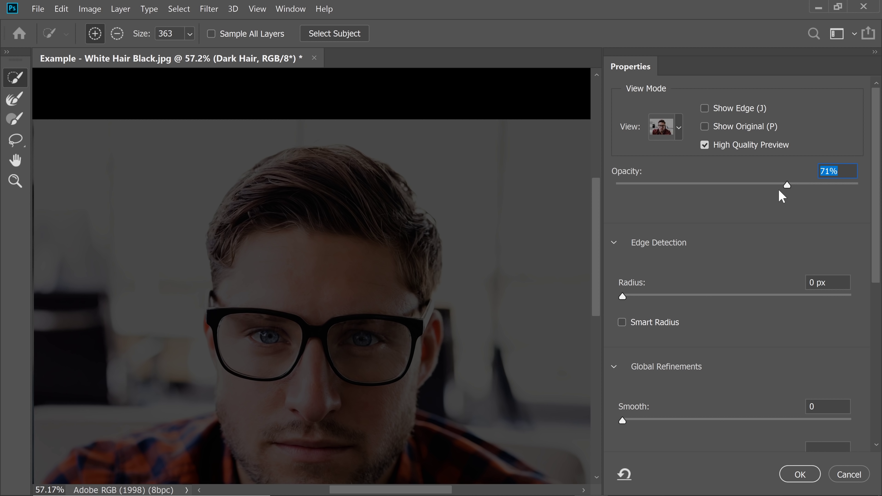
- Brush a quick selection over the man's hair, forehead, glasses and part of his face
drag(315, 209, 340, 182)
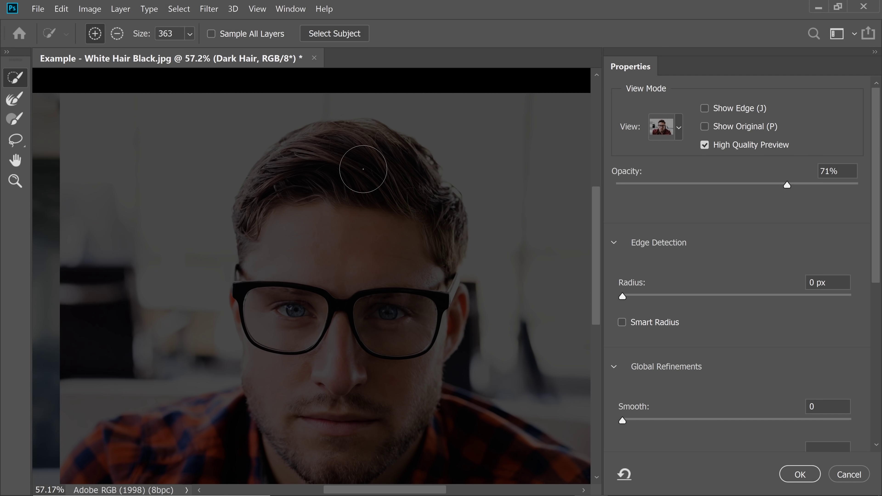
mouse_move(354, 153)
mouse_down()
mouse_move(322, 172)
mouse_move(283, 208)
mouse_move(280, 187)
mouse_up()
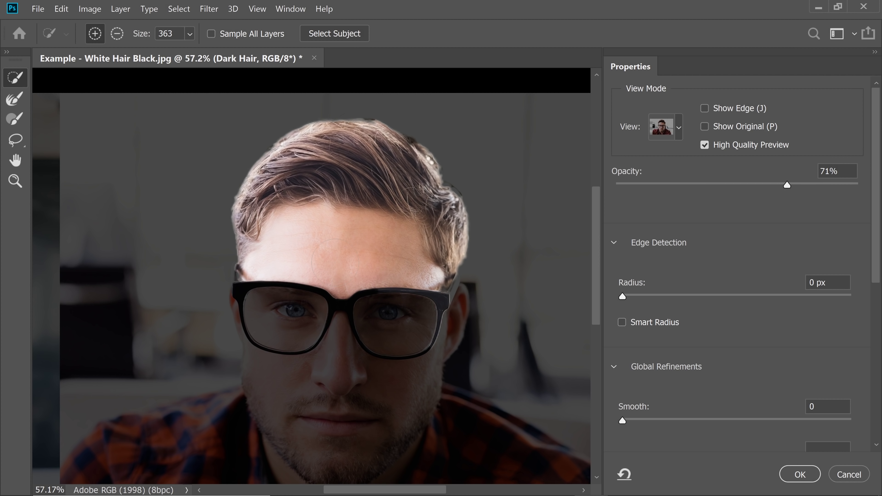
click(266, 288)
mouse_move(265, 288)
mouse_down()
mouse_move(394, 359)
mouse_move(367, 337)
mouse_up()
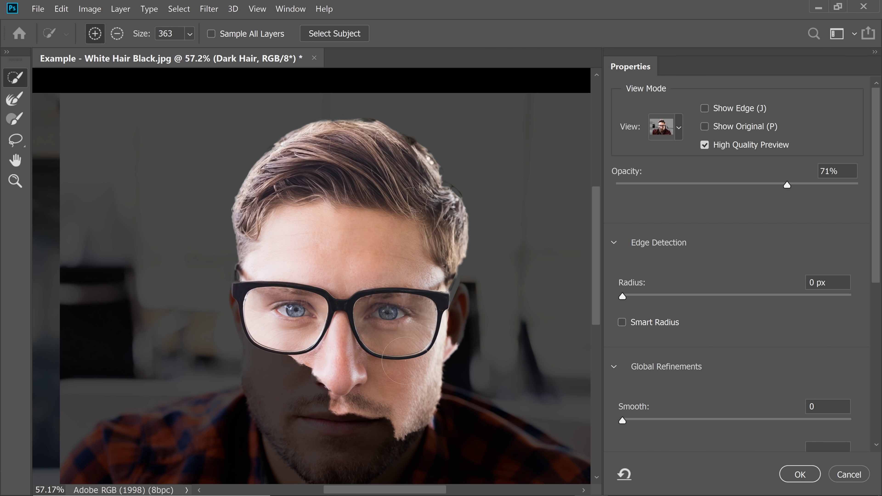
- Refine the outer edge of the hair with the Refine Edge Brush and set the overlay opacity to 81%
scroll(232, 213, up, 5)
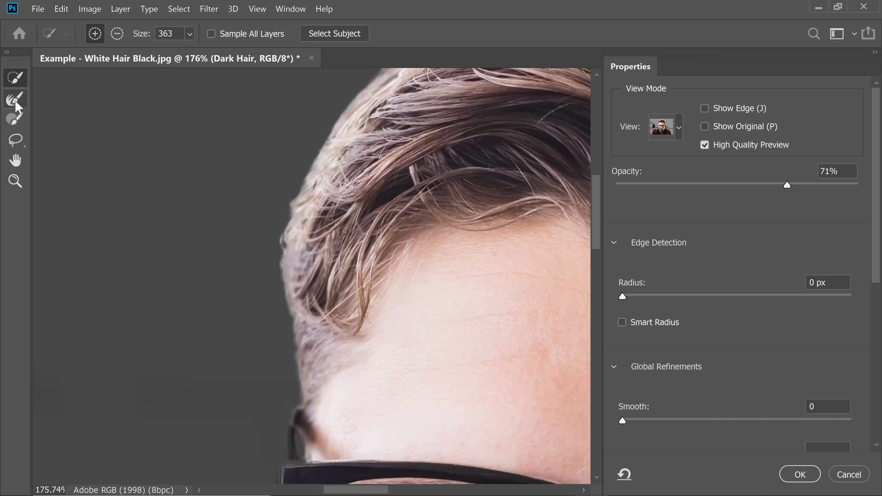
click(14, 102)
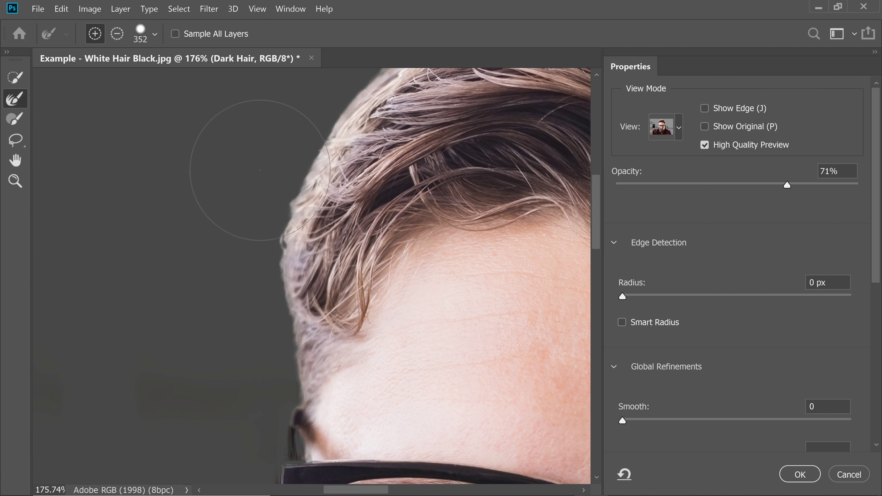
alt+drag(310, 201, 201, 214)
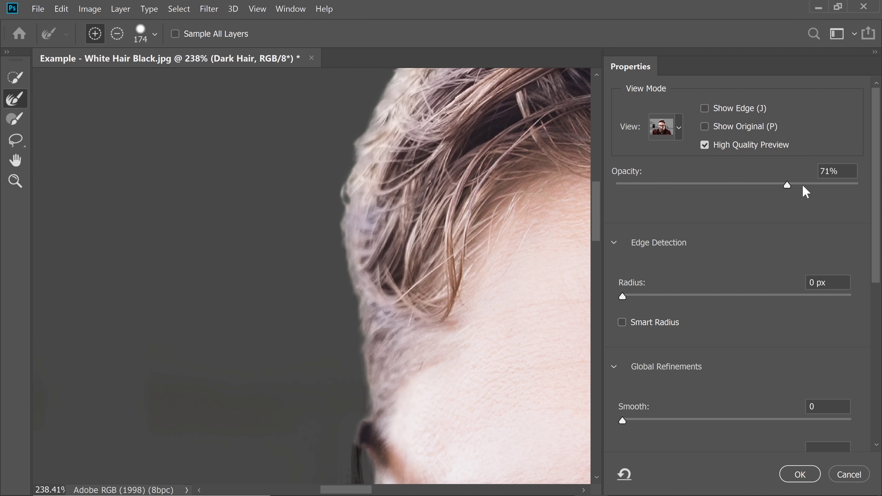
drag(803, 186, 810, 186)
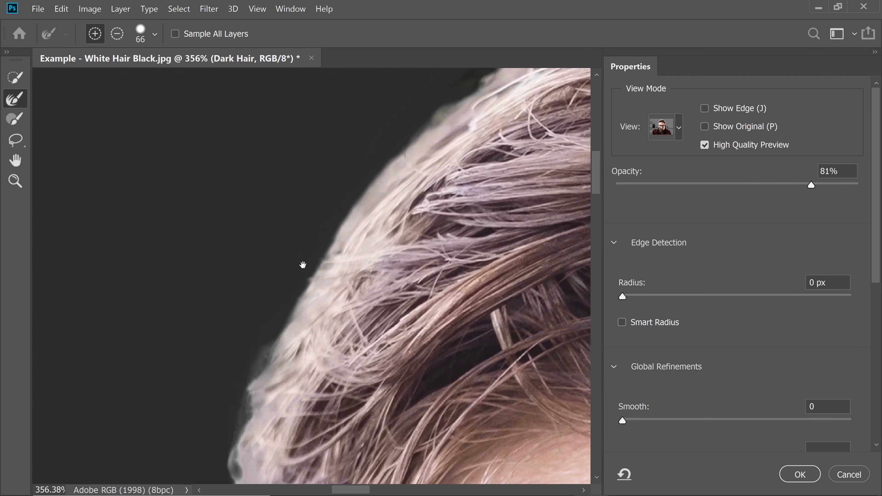
mouse_move(304, 265)
mouse_down()
mouse_move(297, 313)
mouse_move(293, 271)
mouse_move(555, 221)
mouse_move(410, 239)
mouse_up()
scroll(409, 238, down, 3)
scroll(321, 159, down, 5)
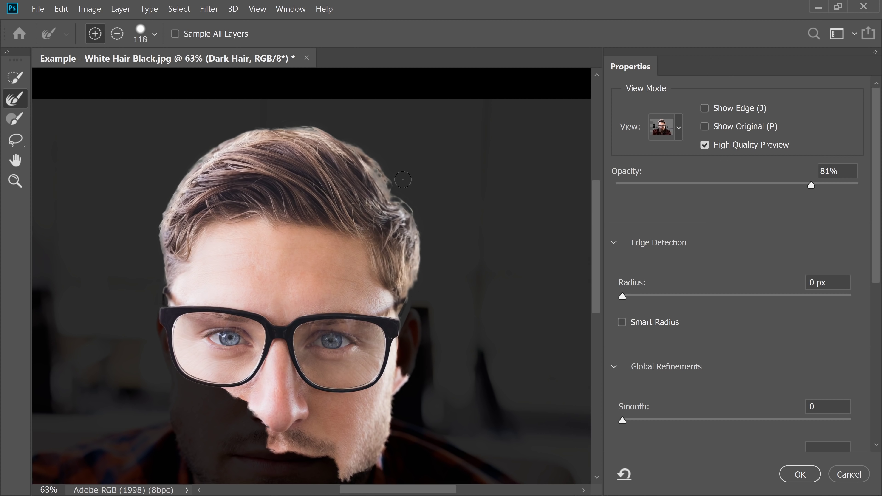
- Paint semi-transparent hair near the upper right edge of the head into the selection with the Brush tool at size 69
scroll(398, 173, up, 10)
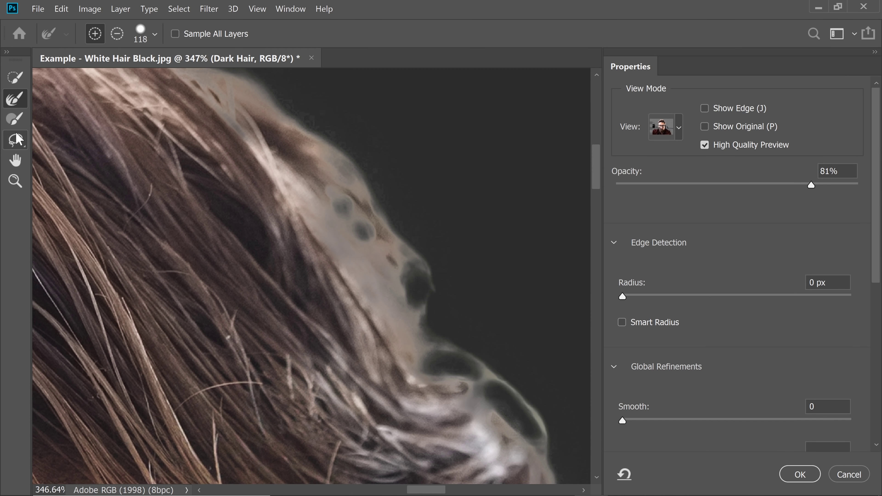
click(14, 124)
mouse_move(455, 289)
mouse_down()
mouse_move(290, 246)
mouse_move(243, 249)
mouse_up()
drag(371, 277, 243, 257)
mouse_move(362, 260)
mouse_down()
mouse_move(274, 240)
mouse_move(361, 289)
mouse_move(313, 234)
mouse_move(326, 269)
mouse_up()
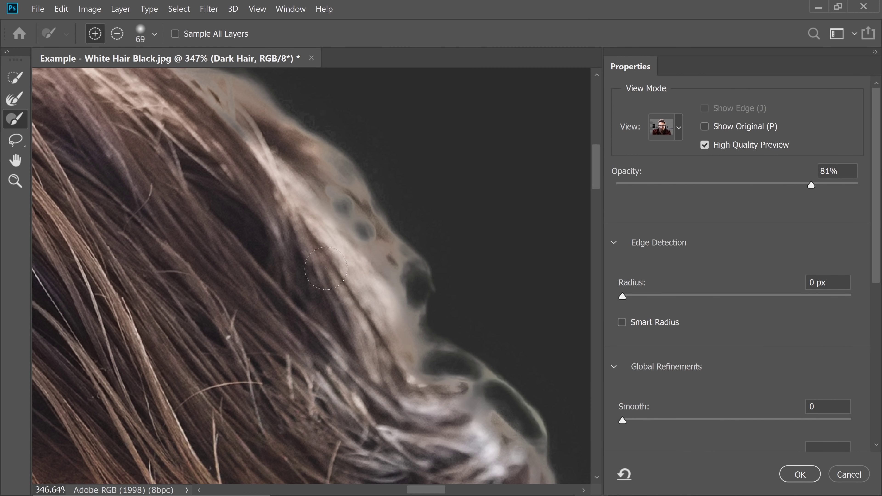
- Try subtracting a spot from the selection near the upper right hair edge with the Brush tool
key(alt)
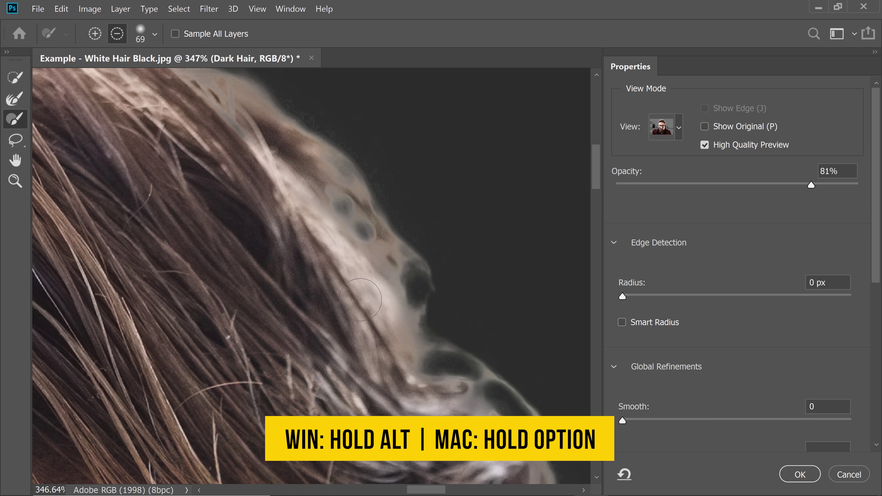
mouse_move(358, 286)
mouse_down()
mouse_move(367, 258)
mouse_move(344, 289)
mouse_up()
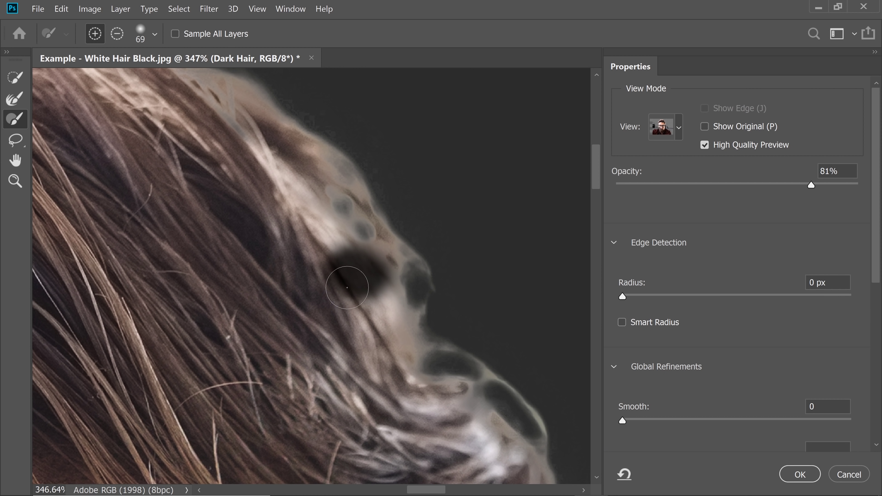
key(ctrl+z)
key(alt)
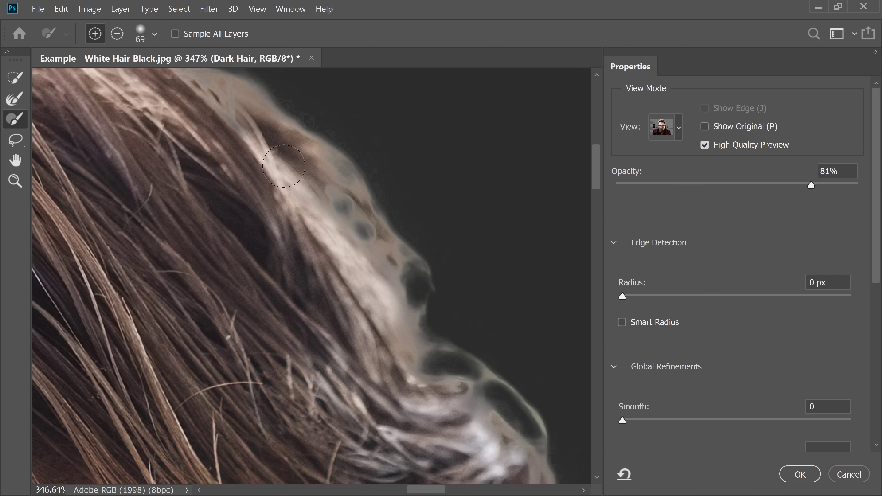
- Paint the hair along the crown's right edge fully into the selection with the Brush tool
drag(279, 260, 404, 364)
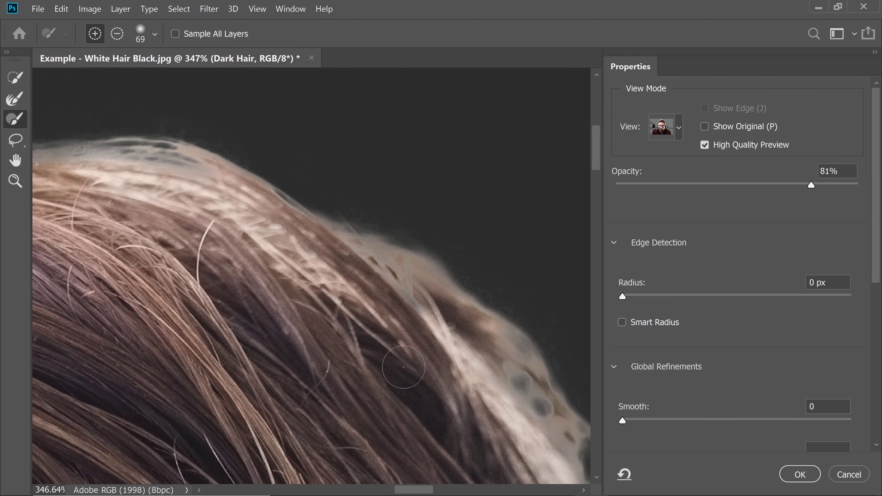
drag(309, 180, 279, 179)
drag(385, 323, 426, 323)
- Fill the curls and remaining side hair into the selection with the Brush tool, using sizes 80 and 56
alt+right_click(343, 262)
drag(347, 253, 377, 253)
drag(353, 226, 346, 218)
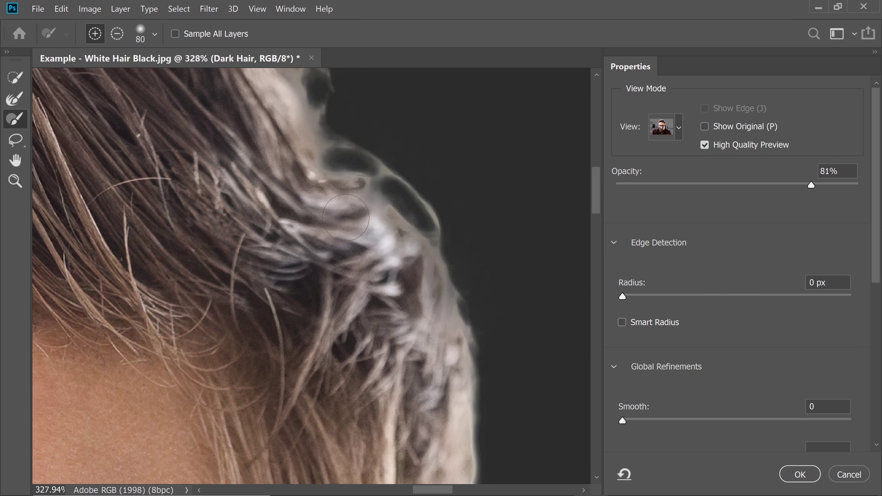
drag(374, 325, 322, 326)
drag(191, 247, 307, 292)
drag(183, 264, 210, 263)
drag(160, 212, 184, 294)
drag(168, 294, 185, 294)
key(ctrl+minus)
drag(229, 452, 271, 240)
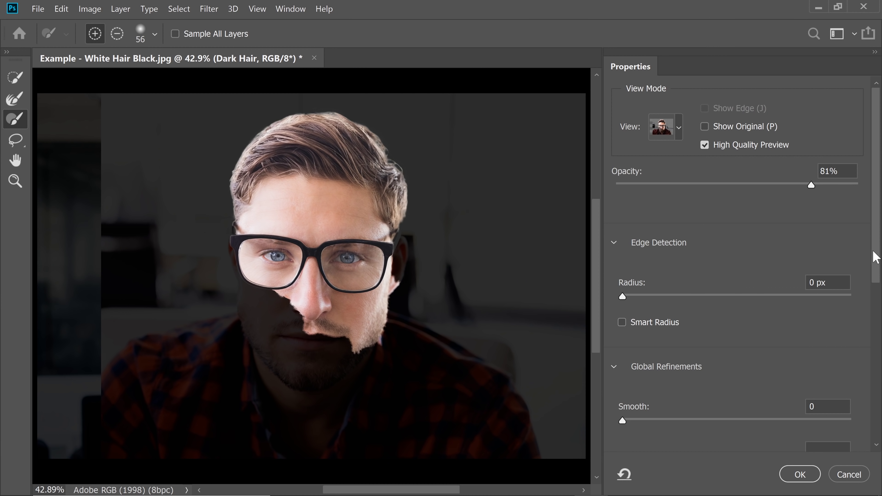
- Output the refined selection as a layer mask on the Dark Hair layer and make the layer's image active
drag(874, 257, 863, 437)
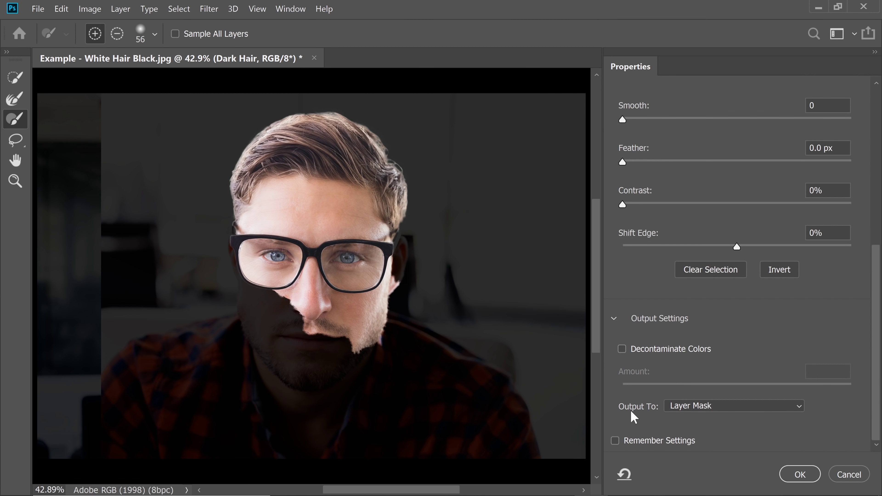
click(798, 478)
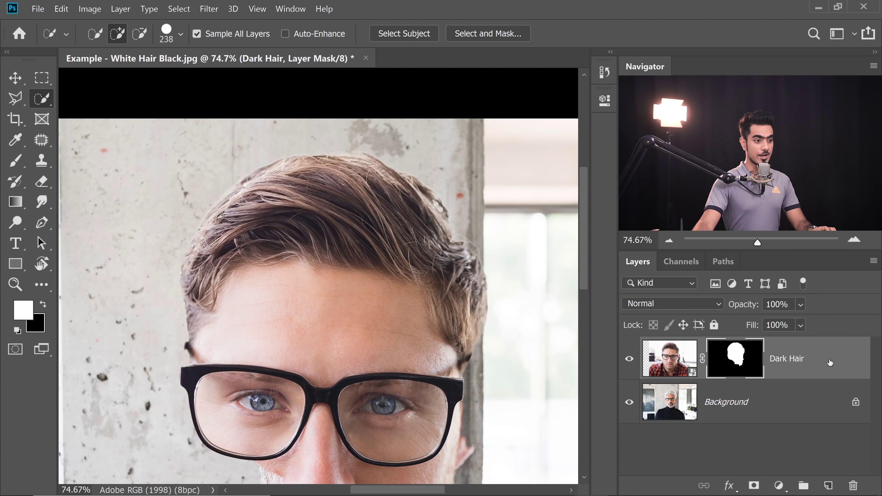
key(x)
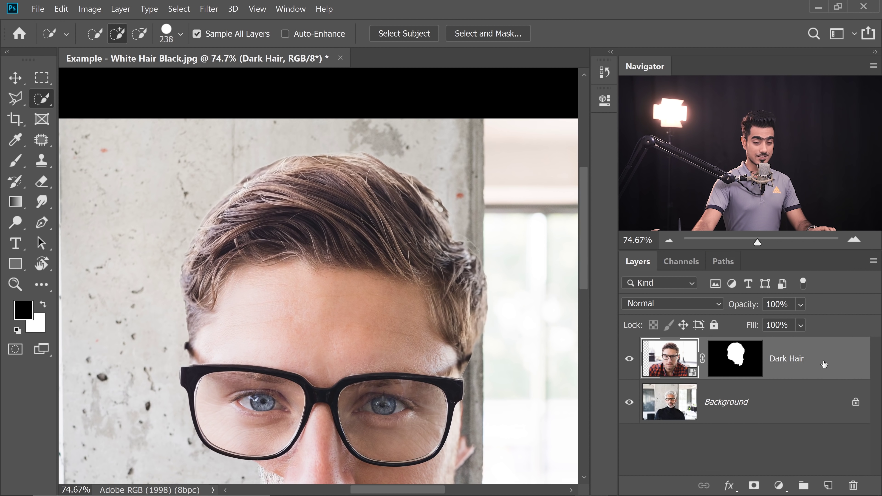
- Move the Dark Hair portrait over the man's head with Free Transform, roughly lining up its temple and glasses with his
key(ctrl+t)
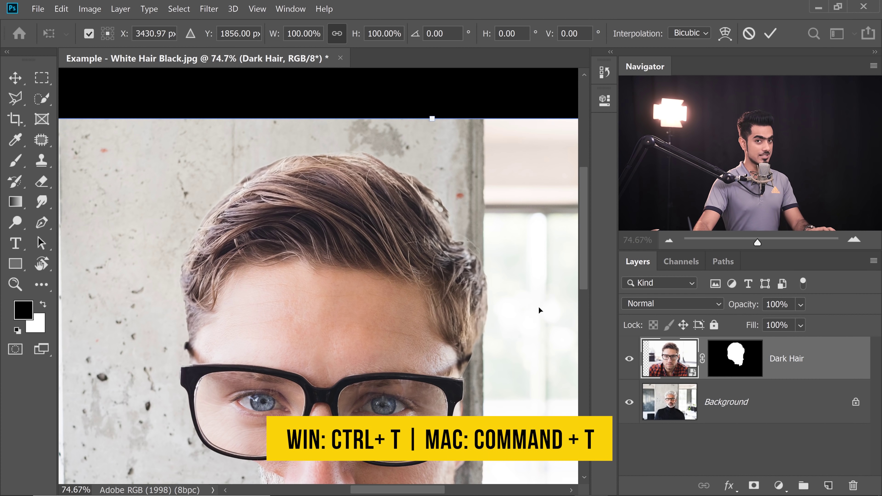
key(ctrl+0)
drag(243, 195, 373, 284)
scroll(412, 284, up, 3)
drag(498, 367, 287, 236)
drag(231, 237, 285, 245)
drag(287, 267, 359, 213)
drag(312, 283, 332, 283)
key(Return)
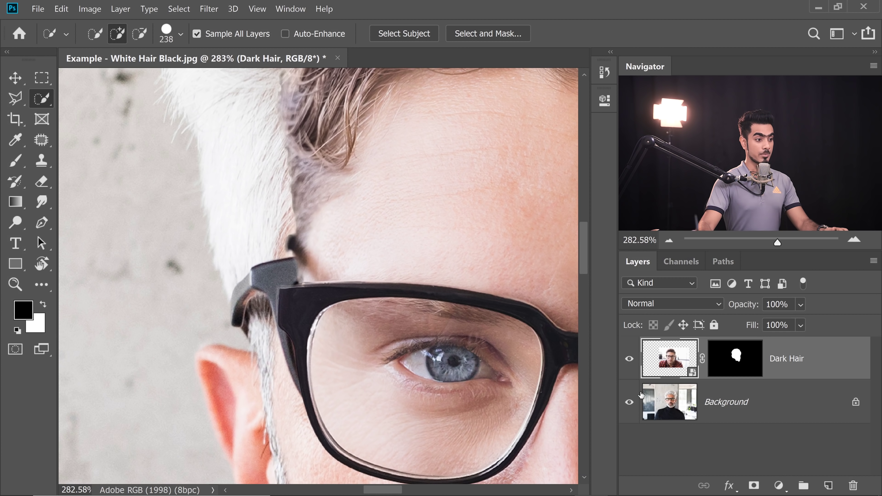
- Hide and show the Background layer to check the dark hair's edge at the temple
click(629, 402)
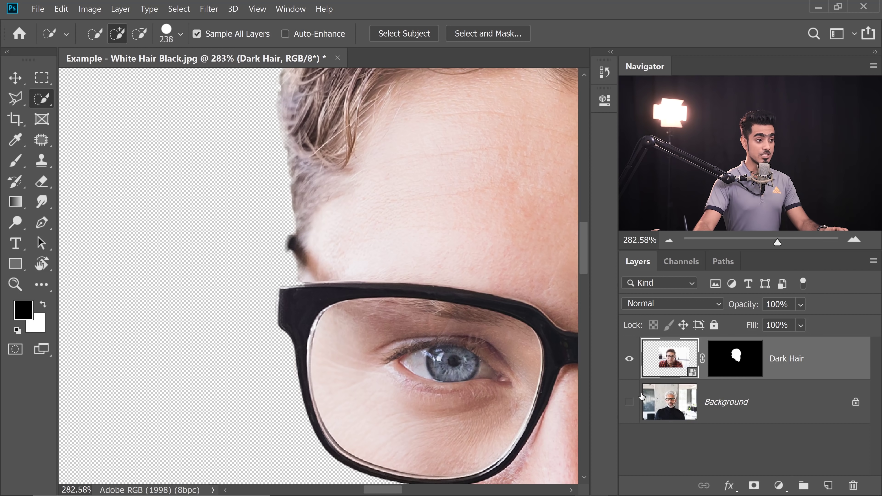
click(630, 402)
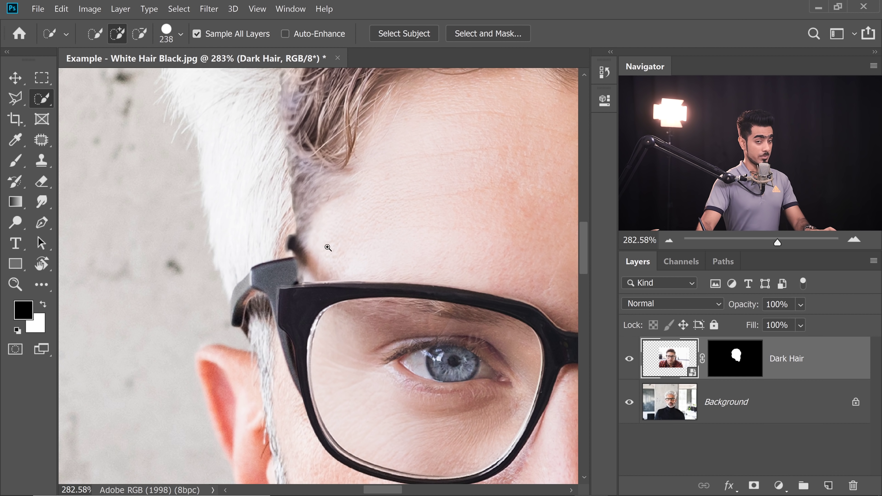
scroll(260, 315, down, 3)
drag(336, 266, 288, 277)
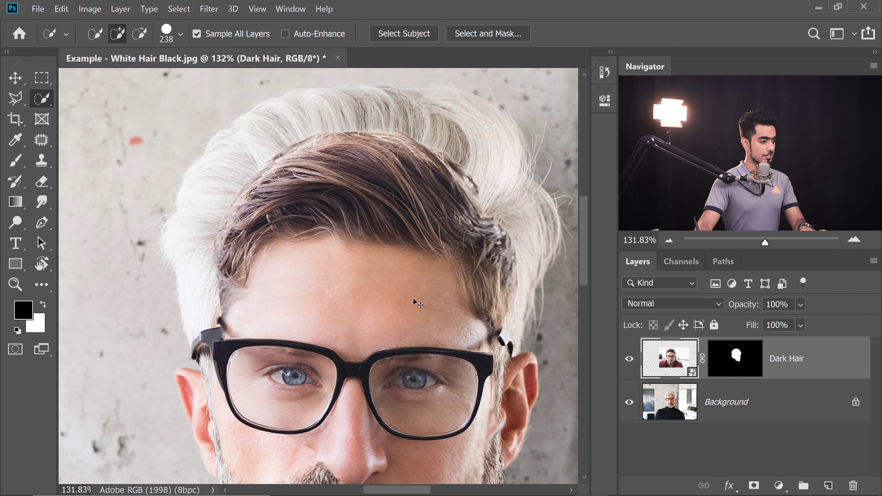
- Align the Dark Hair layer's temple with the man's using Free Transform and place the reference point at that temple
key(ctrl+t)
drag(330, 309, 286, 334)
drag(188, 346, 215, 342)
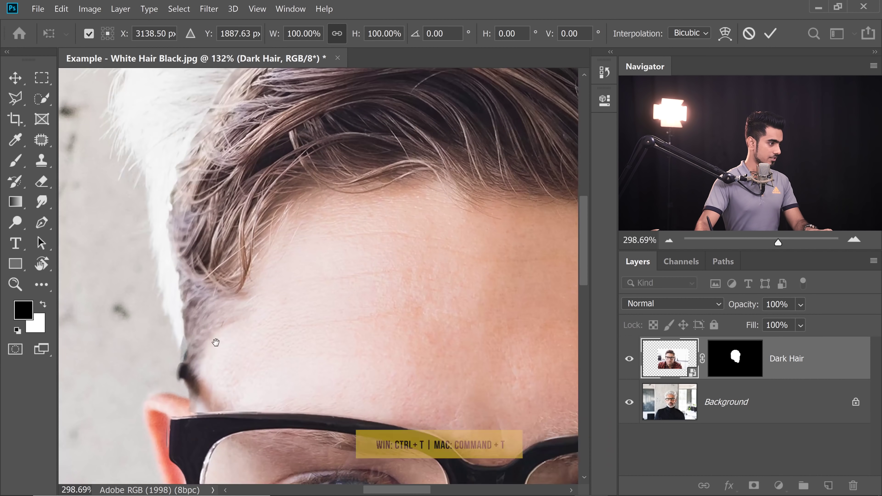
drag(313, 314, 308, 309)
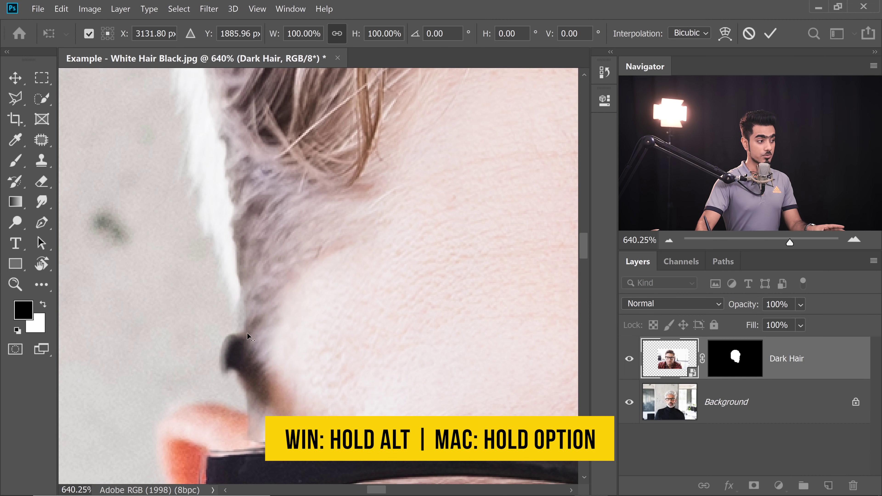
alt+click(246, 331)
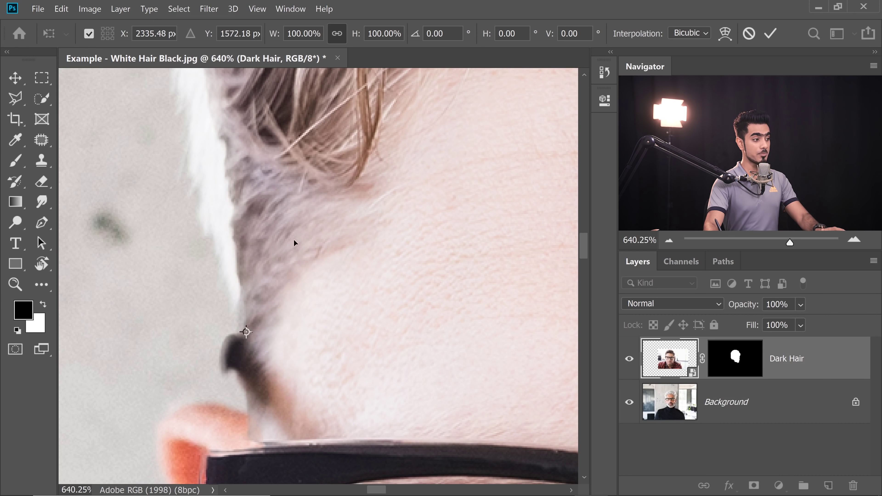
- Scale the Dark Hair layer to 112.40% and rotate it -2.18° around the temple reference point
drag(369, 287, 268, 285)
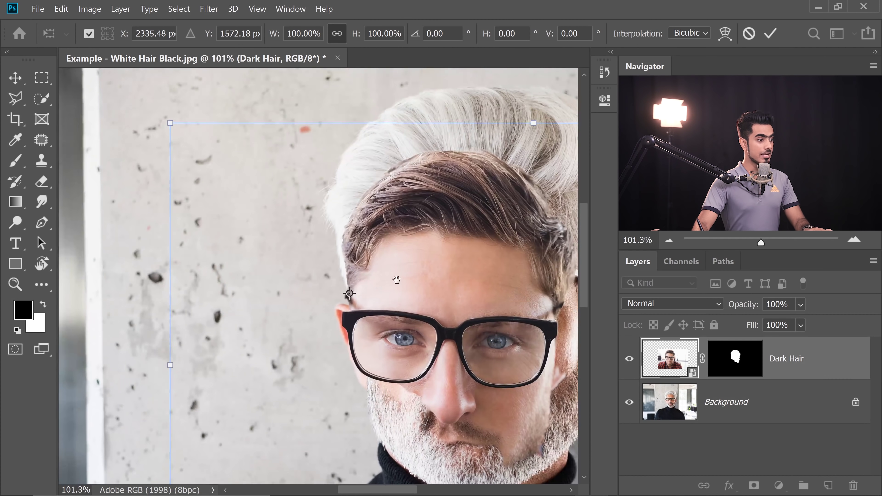
drag(486, 267, 264, 279)
scroll(264, 278, down, 2)
drag(514, 177, 541, 163)
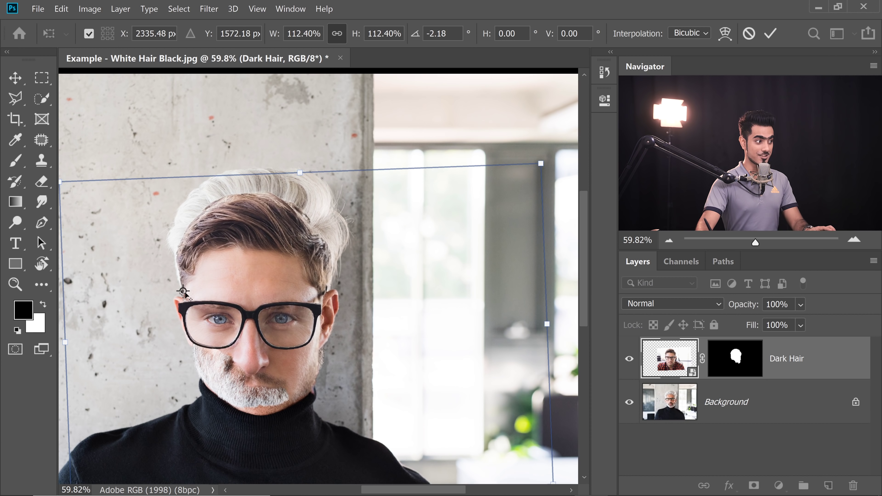
- Enlarge the Dark Hair layer to 118.27% to match the width of the man's head and apply the transform
drag(187, 289, 170, 289)
drag(227, 270, 196, 263)
drag(428, 186, 439, 180)
drag(255, 280, 276, 276)
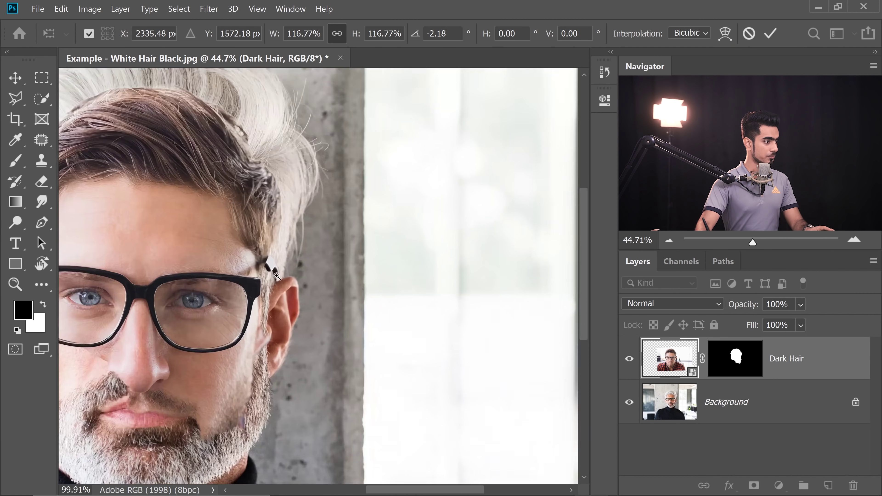
scroll(336, 276, up, 2)
scroll(361, 222, down, 4)
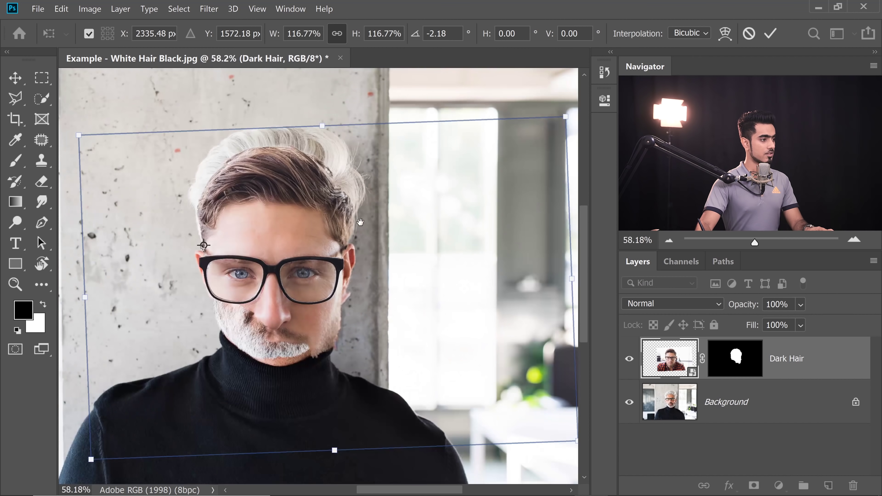
scroll(360, 222, down, 1)
drag(312, 184, 313, 180)
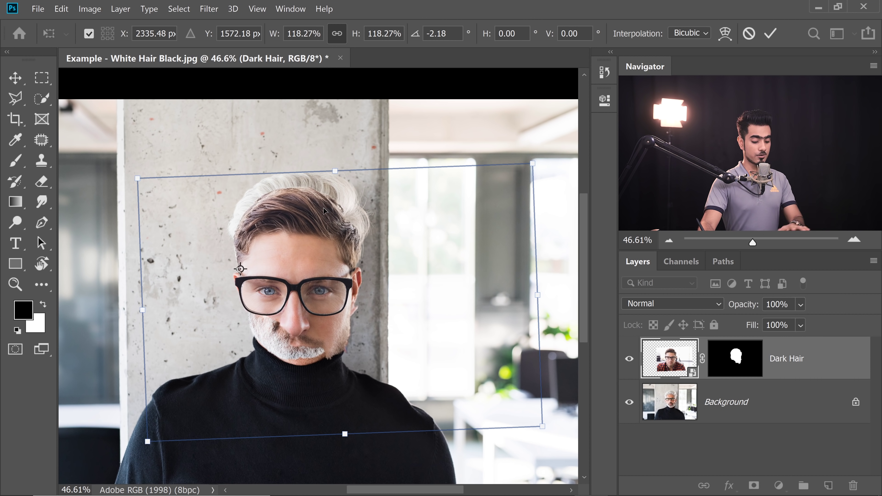
key(w)
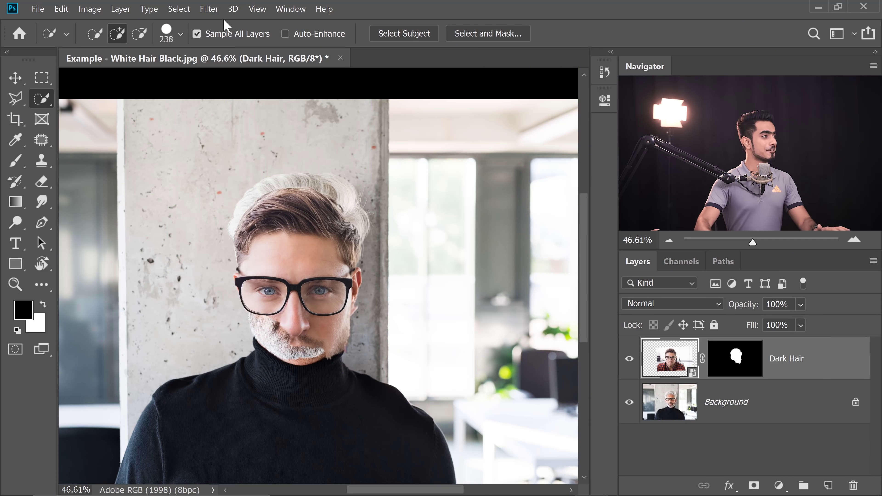
- Open the Liquify filter on the Dark Hair layer and show the Background layer as a backdrop at 43 opacity
click(209, 12)
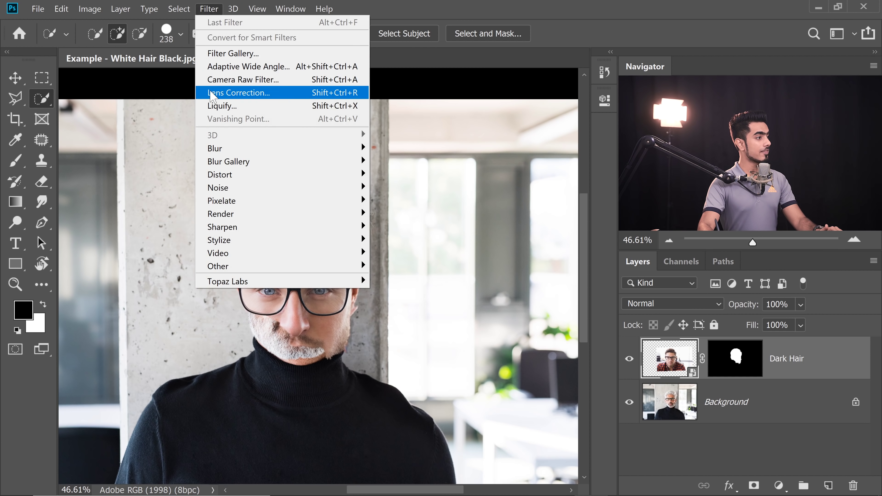
click(222, 103)
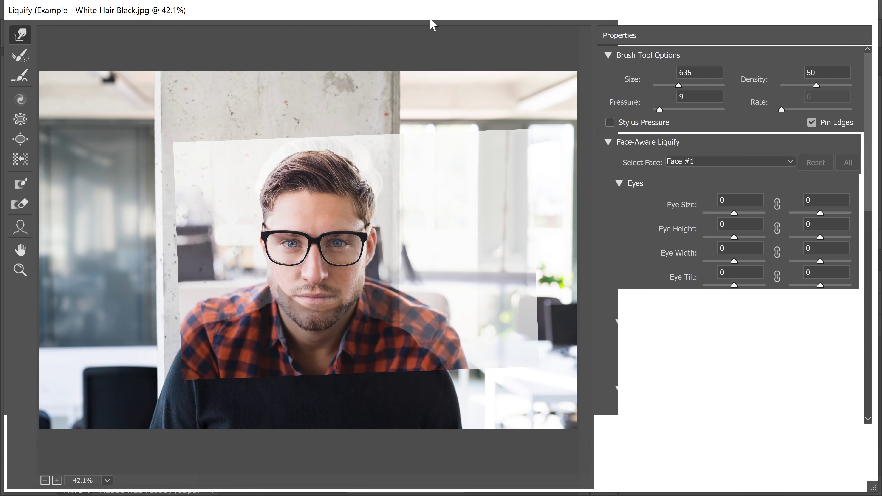
key(ctrl+1)
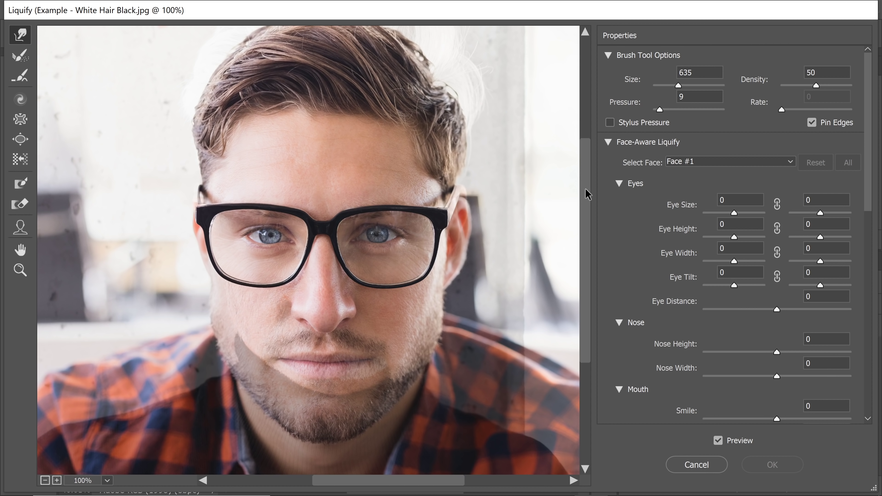
drag(585, 189, 583, 177)
drag(866, 200, 862, 434)
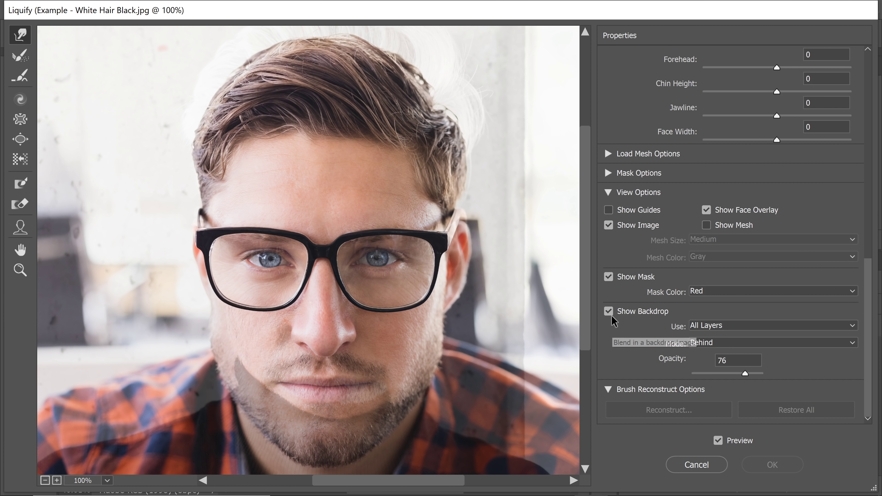
click(736, 328)
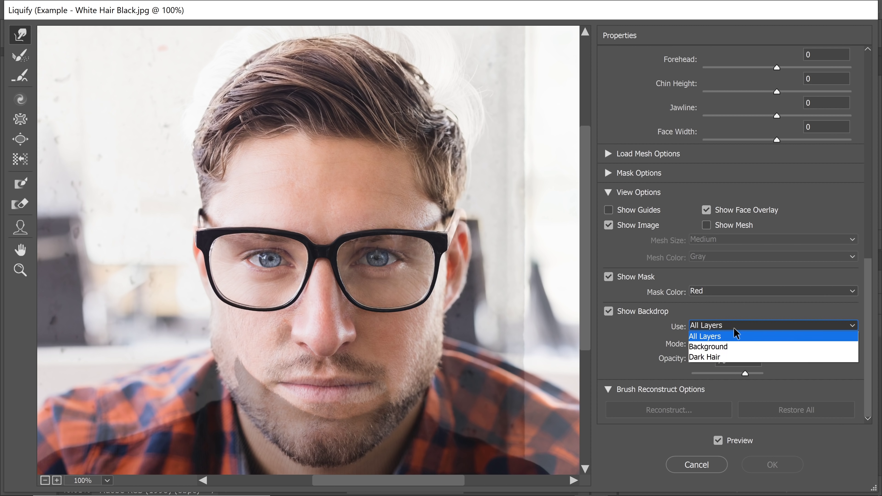
click(725, 347)
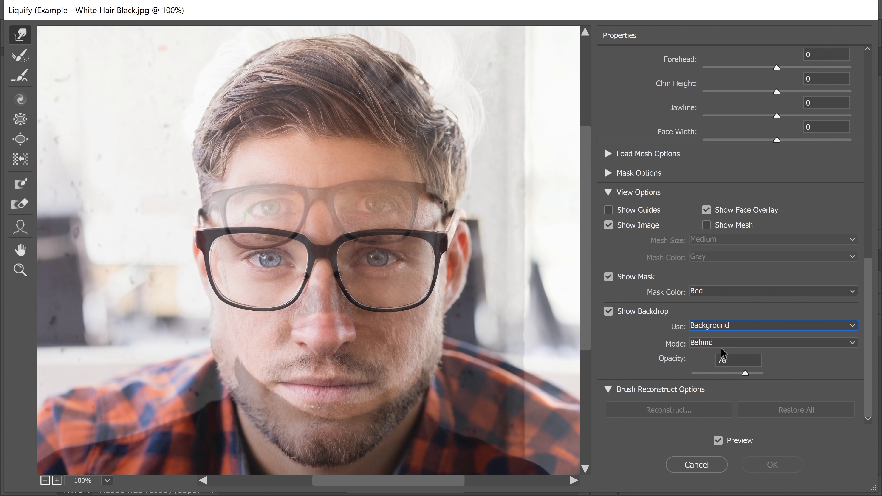
mouse_move(723, 374)
mouse_down()
mouse_move(760, 375)
mouse_move(723, 375)
mouse_up()
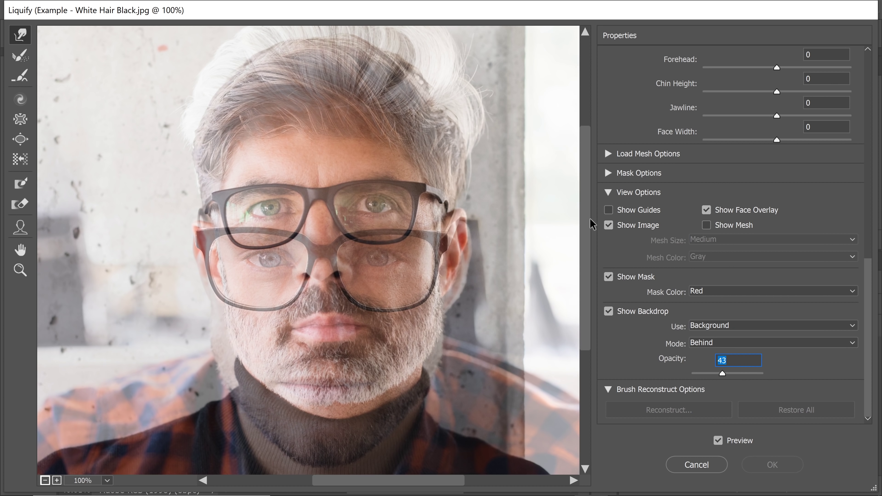
- Warp the dark hair near the crown with the Forward Warp tool at size 635 and pressure 9
scroll(583, 189, up, 1)
scroll(583, 189, up, 3)
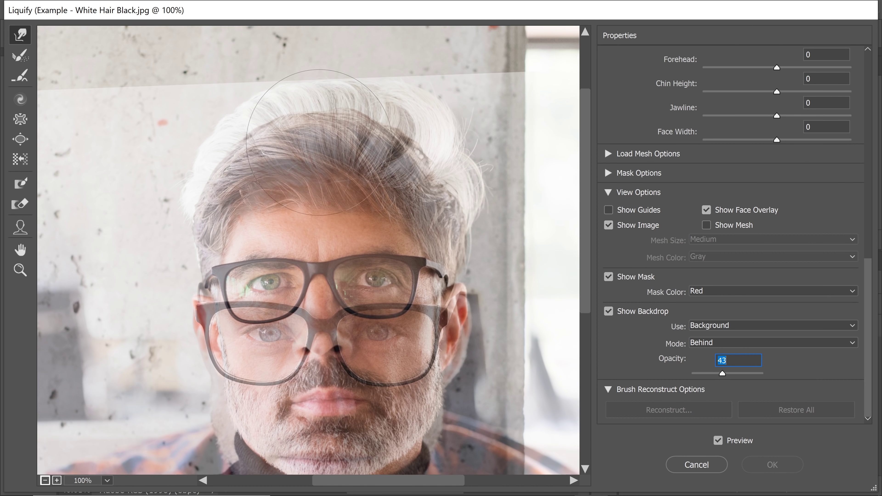
mouse_move(313, 144)
mouse_down()
mouse_move(325, 216)
mouse_move(256, 193)
mouse_up()
key(alt)
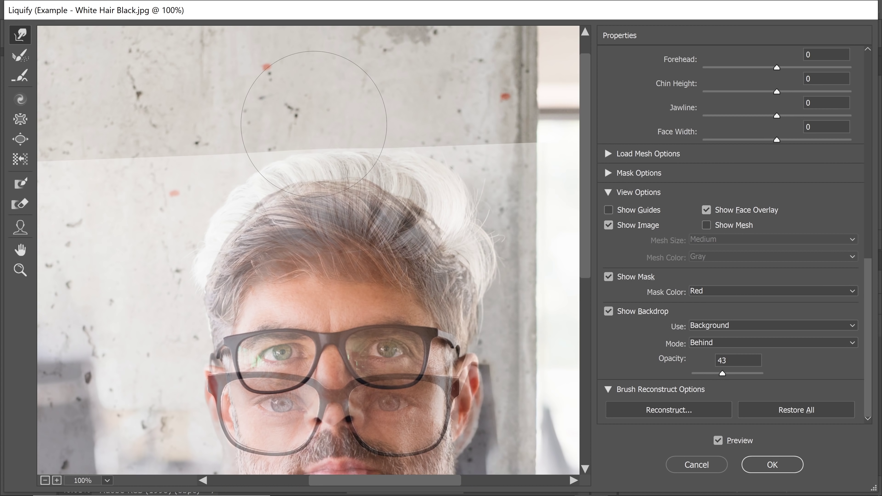
- Raise the warp brush pressure to 23 and push the crown and side hair outward to the white hair's outline
drag(871, 291, 880, 61)
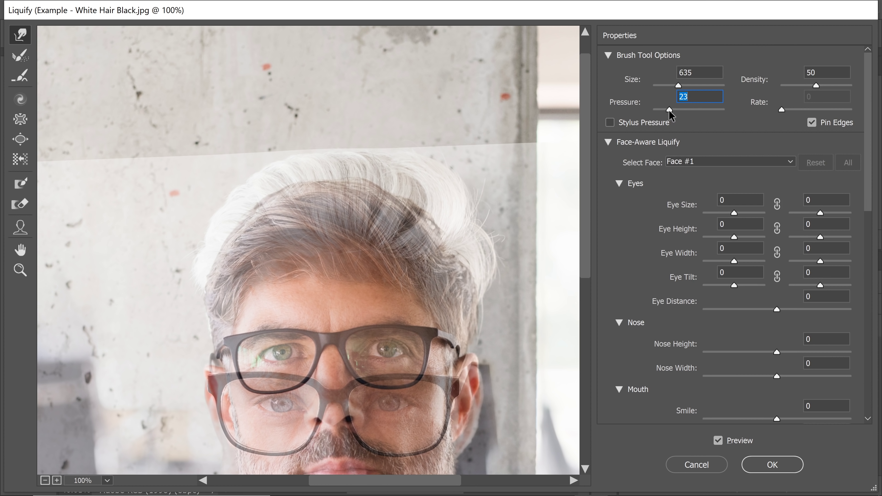
alt+right_click(328, 193)
drag(395, 222, 463, 199)
alt+right_click(464, 222)
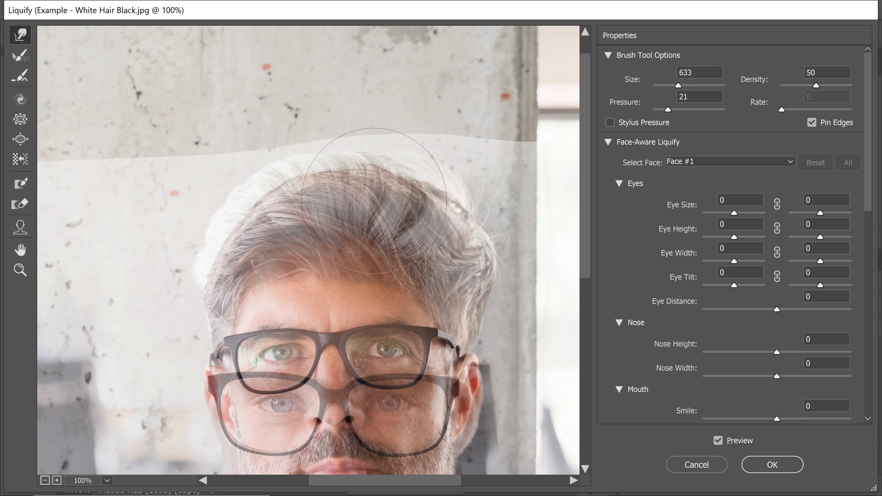
alt+right_click(348, 216)
mouse_move(272, 218)
mouse_down()
mouse_move(264, 184)
mouse_move(227, 219)
mouse_move(342, 118)
mouse_move(424, 201)
mouse_move(420, 164)
mouse_move(371, 180)
mouse_up()
- Set the backdrop opacity to 100 and smooth the shape of the dark hair with further warp strokes
drag(867, 209, 851, 419)
drag(724, 374, 763, 374)
drag(396, 274, 400, 264)
drag(268, 285, 337, 230)
- Refine the hair's sides and the area above the ear with a smaller warp brush and apply the Liquify filter
key(bracketleft)
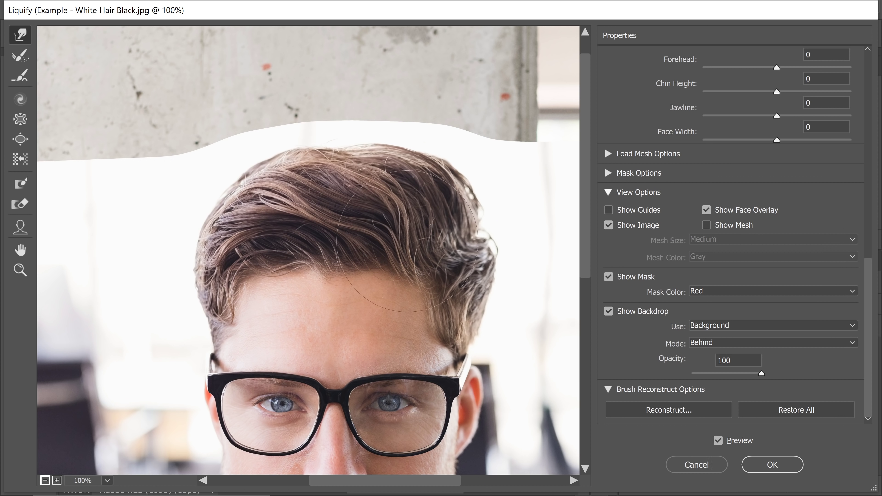
drag(407, 241, 422, 237)
mouse_move(212, 277)
mouse_down()
mouse_move(158, 279)
mouse_move(172, 244)
mouse_up()
drag(475, 335, 481, 360)
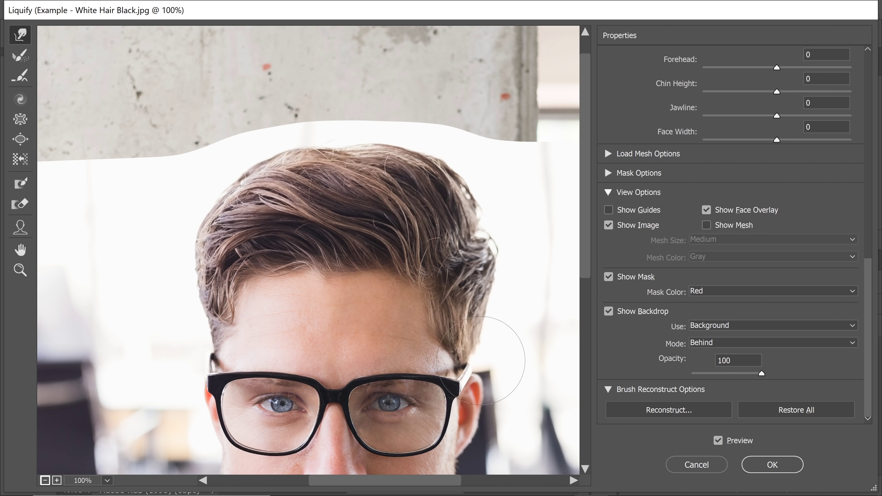
click(771, 465)
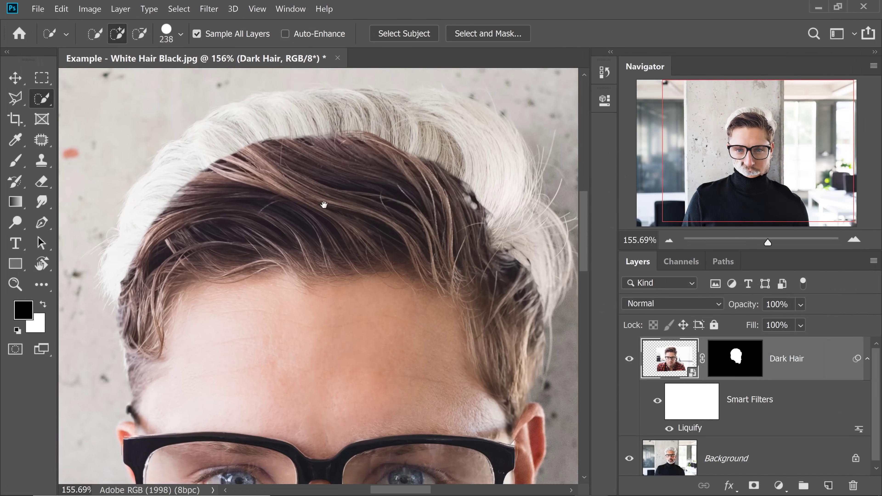
- Display the Dark Hair layer mask on its own and apply the last Liquify filter to it
drag(361, 264, 365, 271)
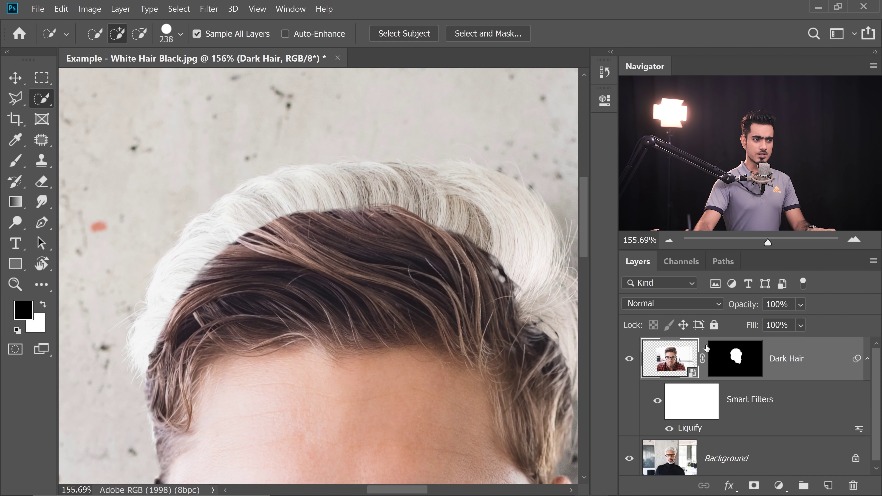
alt+click(738, 361)
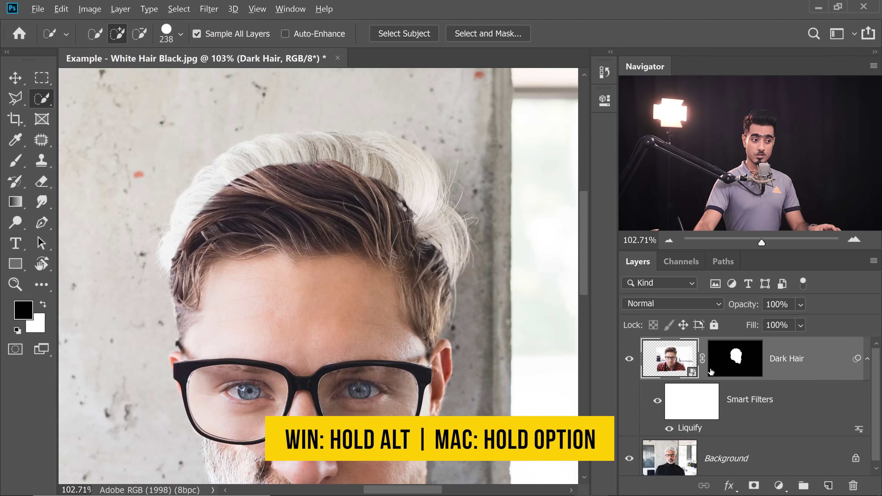
alt+click(710, 372)
click(209, 9)
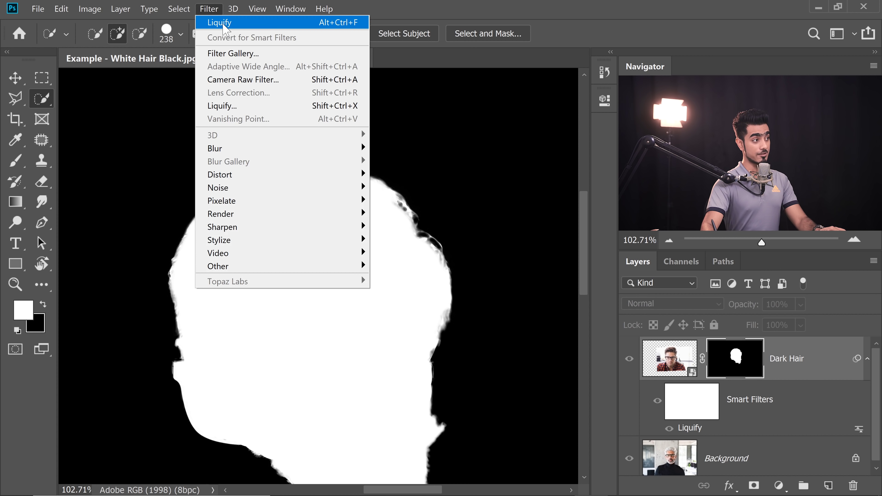
click(222, 23)
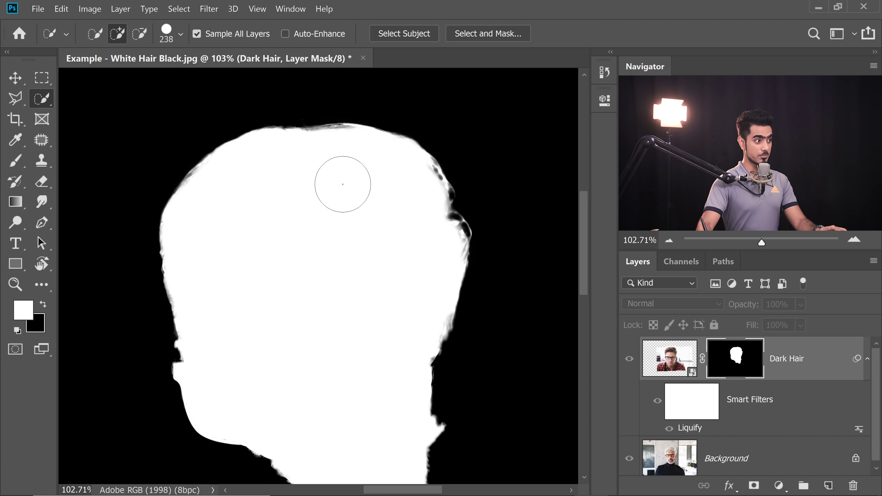
- Exit the mask-only display of the Dark Hair layer and view the whole portrait composite
alt+click(734, 360)
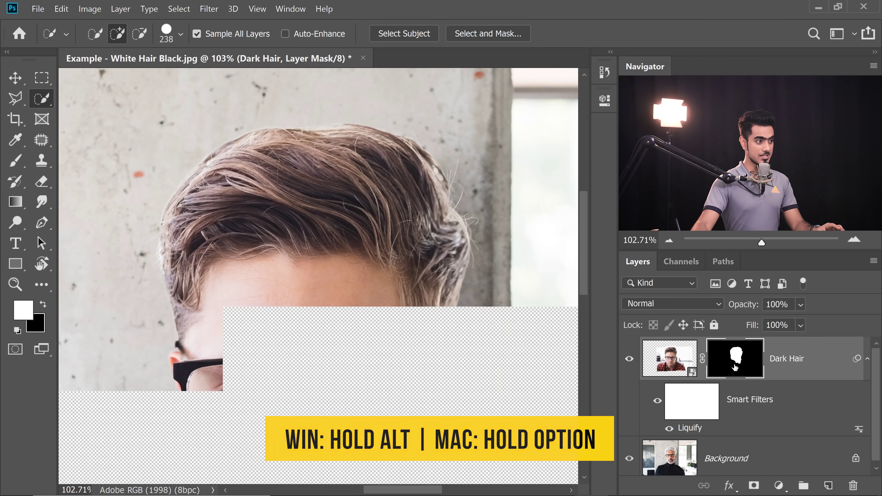
scroll(310, 260, down, 5)
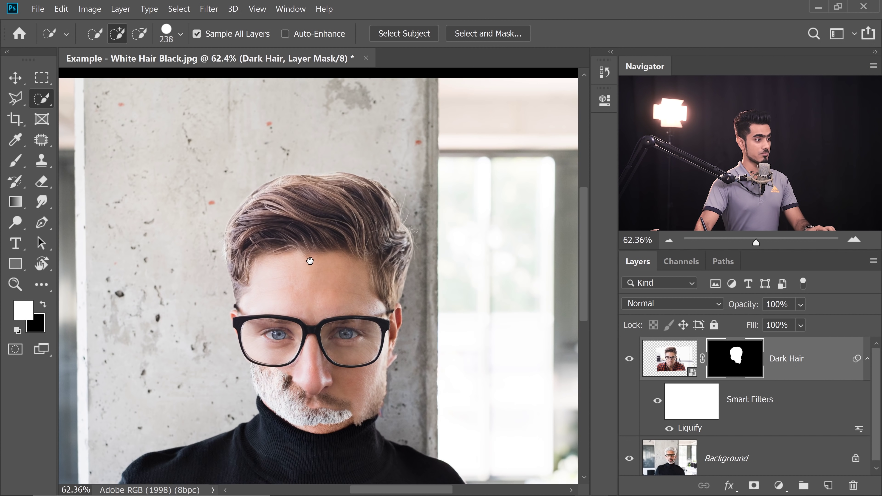
scroll(332, 275, down, 2)
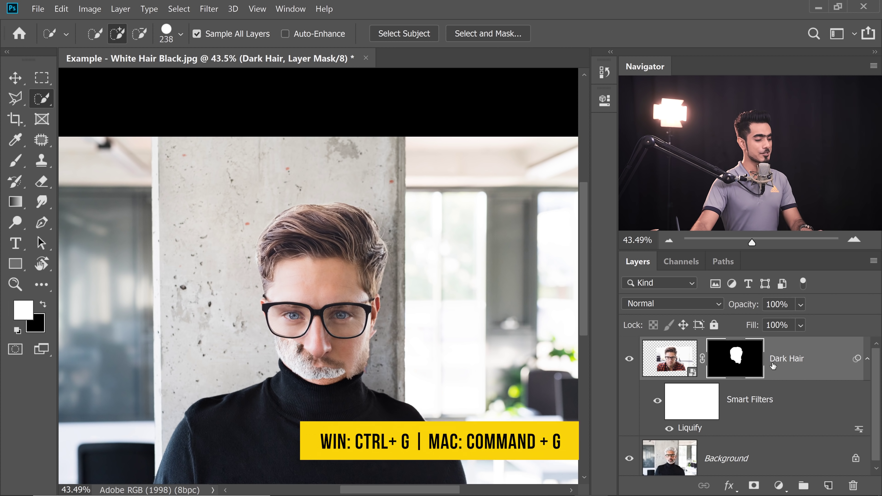
- Place the Dark Hair layer in a group and add a white layer mask to the group
key(ctrl+g)
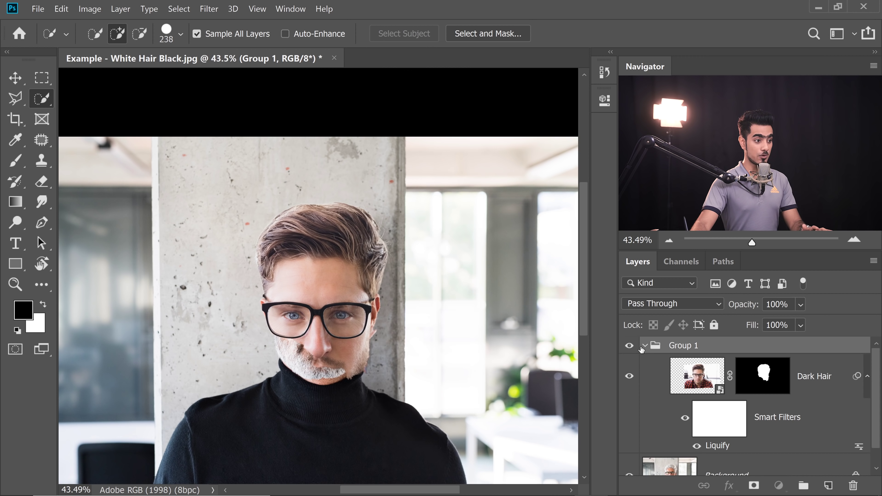
click(644, 346)
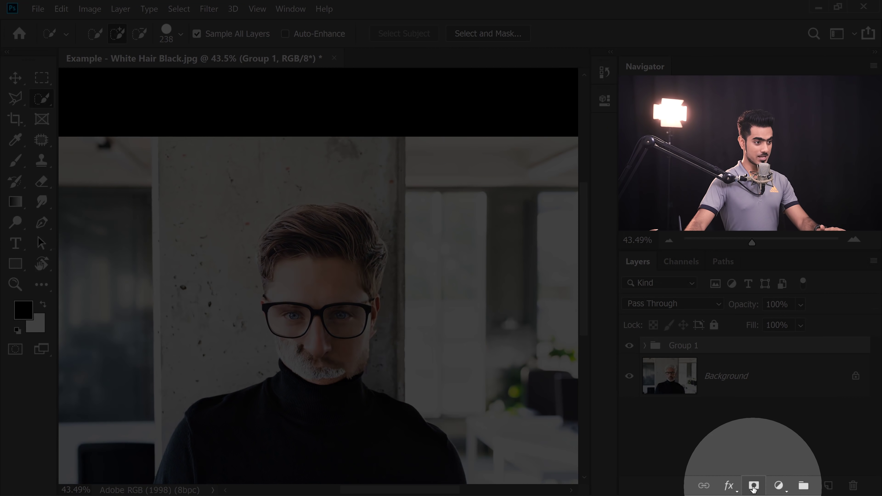
click(753, 486)
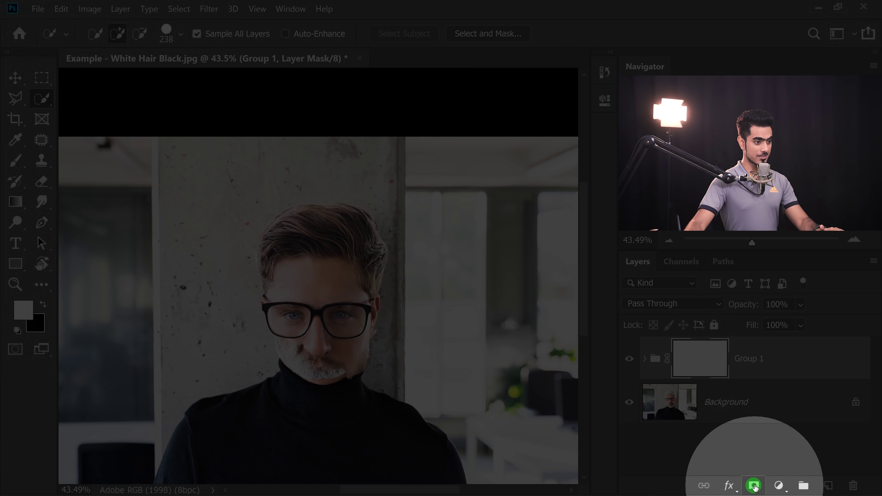
- Set up a Soft Round brush and make black the painting color for the group's mask
click(15, 161)
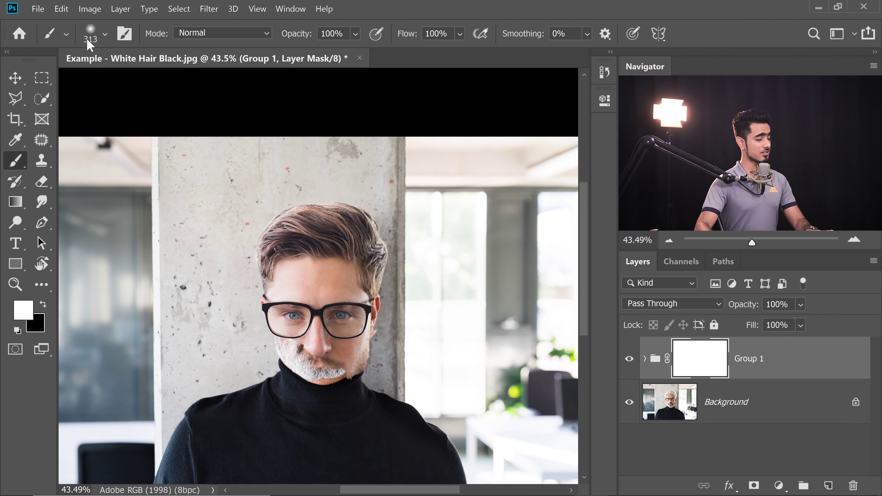
click(99, 38)
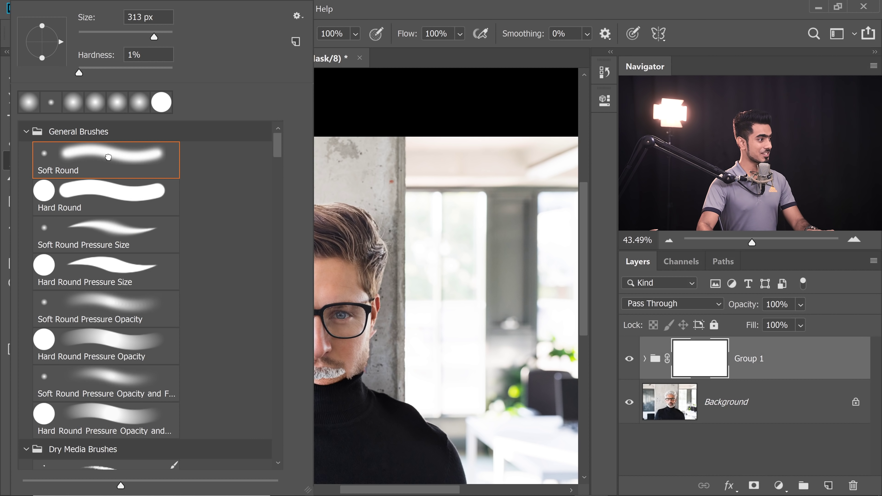
key(Return)
drag(341, 288, 361, 283)
drag(352, 301, 352, 185)
drag(261, 293, 333, 301)
key(x)
- Paint black on the group's mask over the forehead, glasses, ears and beard to restore the man's own face below the dark hair
mouse_move(257, 306)
mouse_down()
mouse_move(274, 296)
mouse_move(267, 282)
mouse_move(283, 276)
mouse_move(294, 293)
mouse_move(301, 268)
mouse_move(367, 349)
mouse_move(400, 358)
mouse_move(413, 328)
mouse_up()
mouse_move(314, 261)
mouse_down()
mouse_move(338, 320)
mouse_move(317, 320)
mouse_move(320, 280)
mouse_move(348, 258)
mouse_move(359, 300)
mouse_move(335, 288)
mouse_up()
mouse_move(313, 293)
mouse_down()
mouse_move(264, 317)
mouse_move(259, 286)
mouse_up()
drag(245, 285, 333, 238)
drag(331, 245, 292, 252)
drag(305, 225, 291, 229)
drag(324, 224, 319, 225)
mouse_move(314, 222)
mouse_down()
mouse_move(298, 263)
mouse_move(302, 229)
mouse_move(355, 270)
mouse_move(330, 270)
mouse_up()
drag(351, 267, 305, 226)
drag(314, 235, 328, 235)
mouse_move(270, 261)
mouse_down()
mouse_move(257, 245)
mouse_move(222, 244)
mouse_move(243, 245)
mouse_up()
scroll(257, 247, down, 2)
mouse_move(361, 246)
mouse_down()
mouse_move(386, 265)
mouse_move(406, 306)
mouse_move(382, 330)
mouse_up()
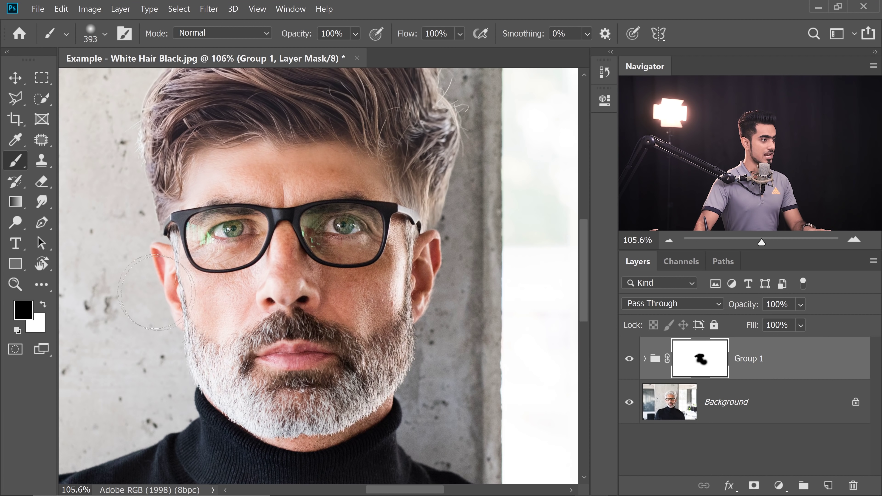
scroll(310, 210, up, 3)
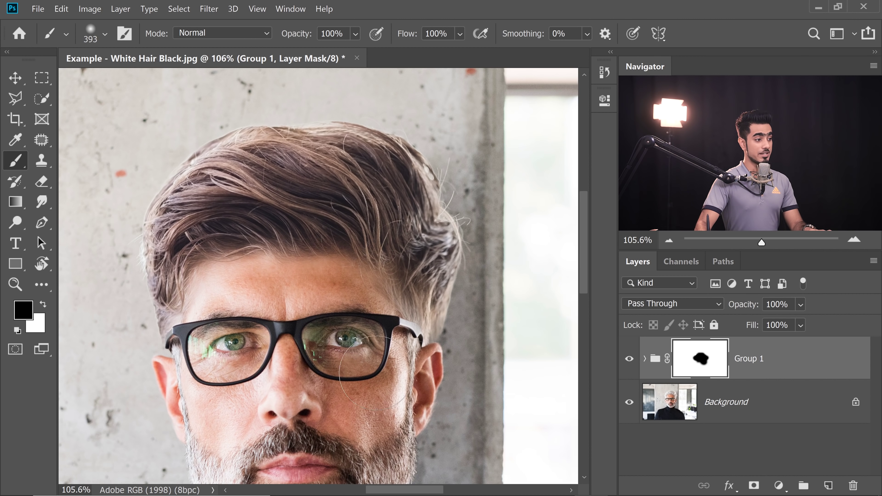
scroll(300, 339, down, 2)
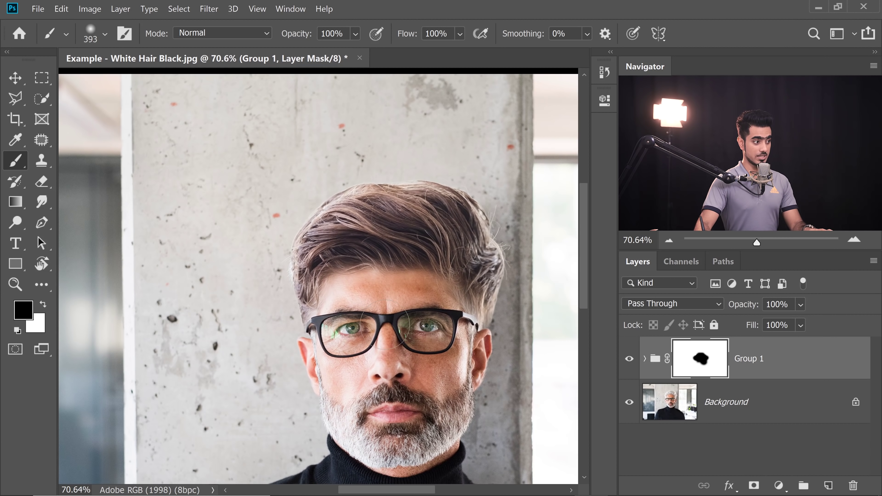
scroll(373, 324, down, 2)
drag(371, 313, 262, 243)
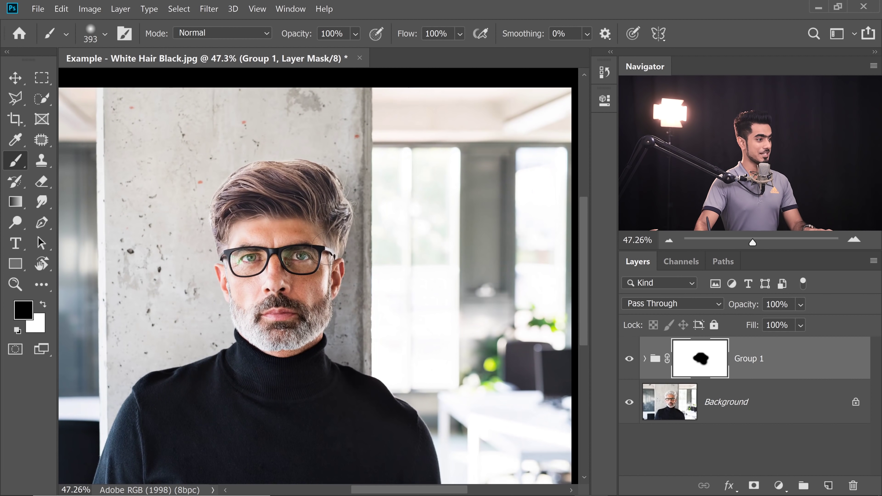
- Convert the masked Group 1 with its contents into a smart object
click(646, 358)
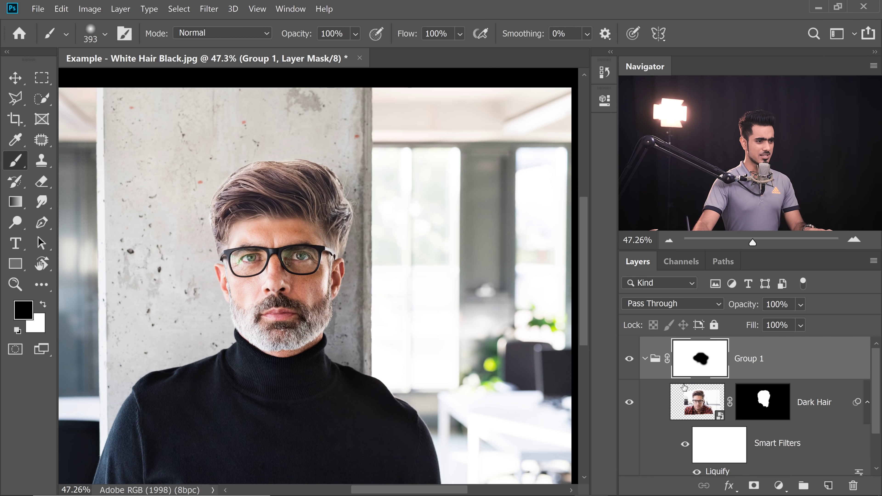
scroll(876, 386, down, 1)
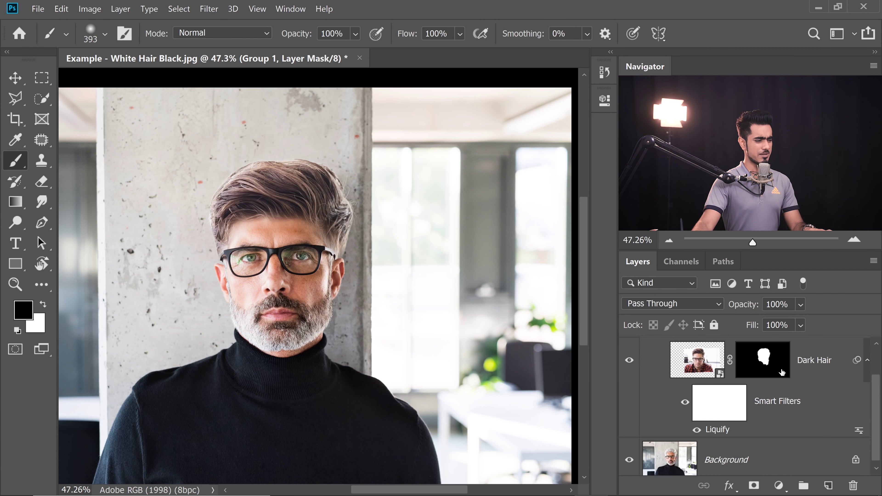
scroll(879, 351, up, 1)
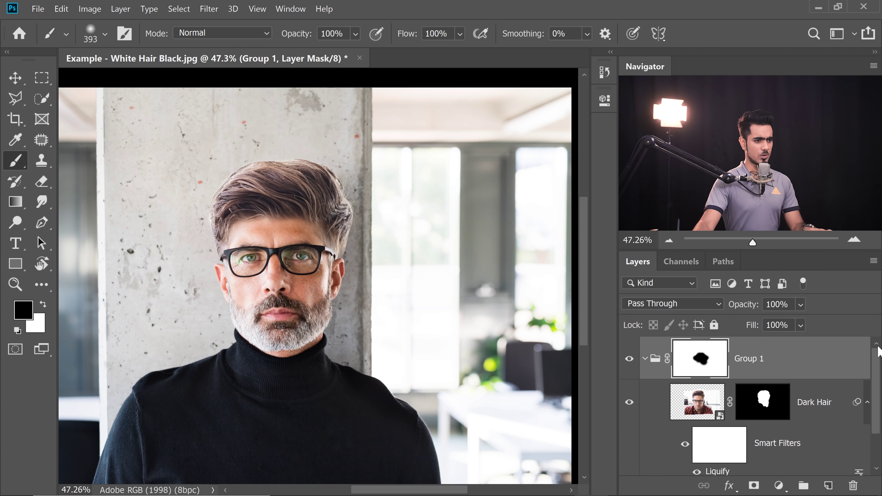
click(645, 358)
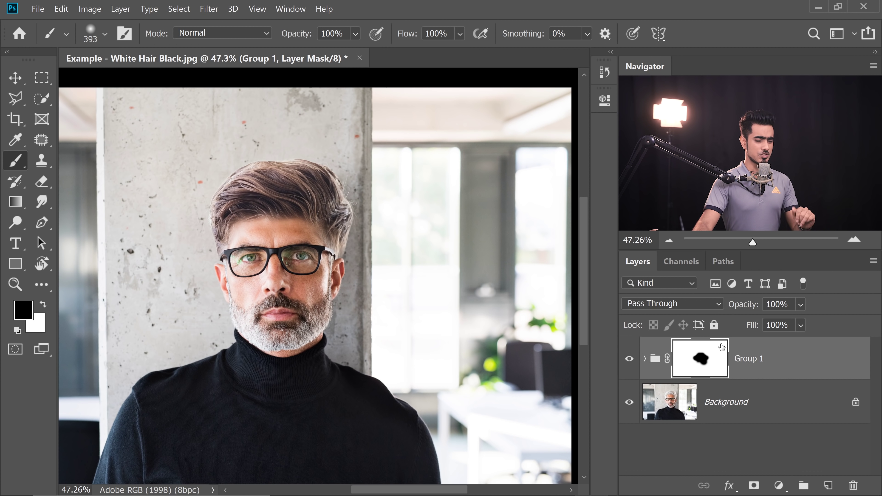
right_click(793, 362)
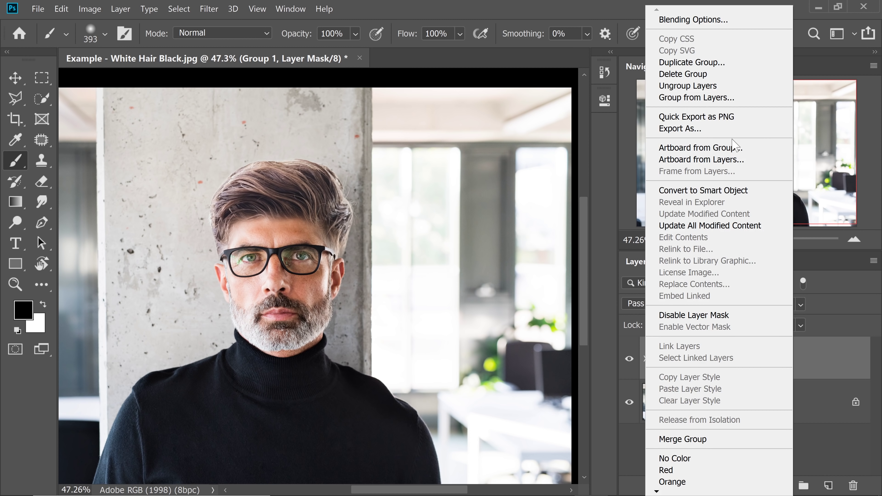
click(703, 190)
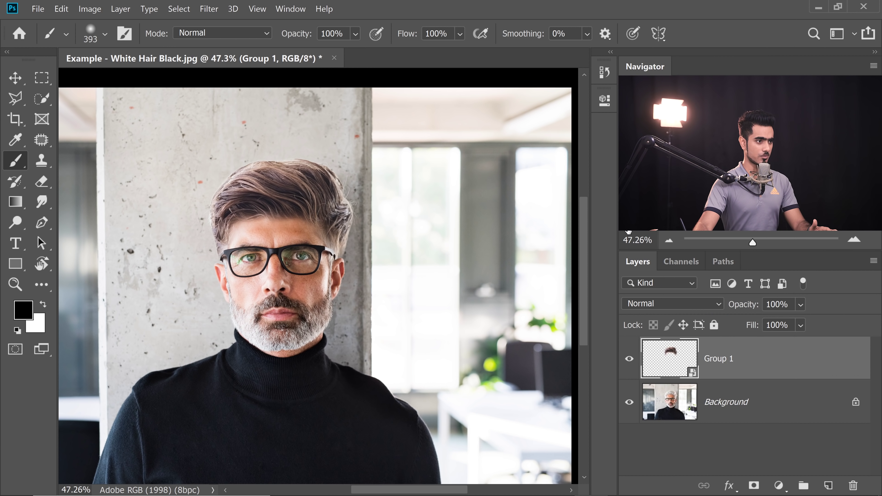
click(629, 360)
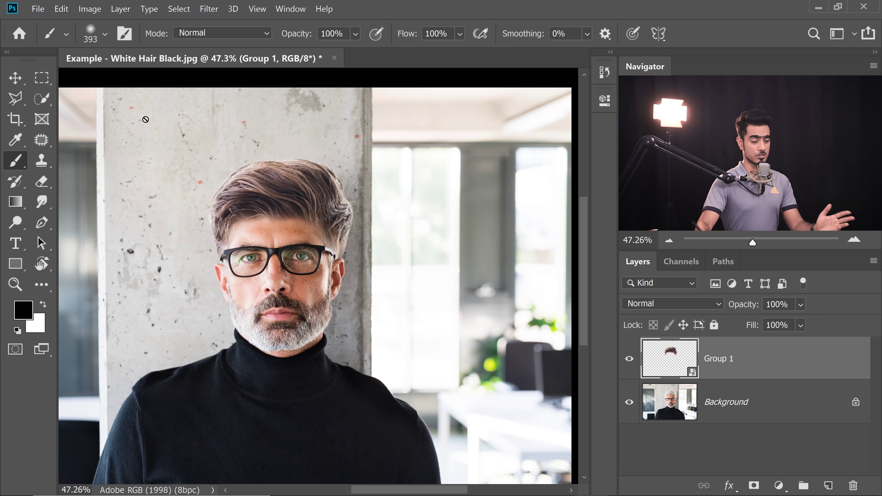
- Start Liquify on Group 1, enlarge the warp brush to 618 and push the hairline above the forehead
click(210, 14)
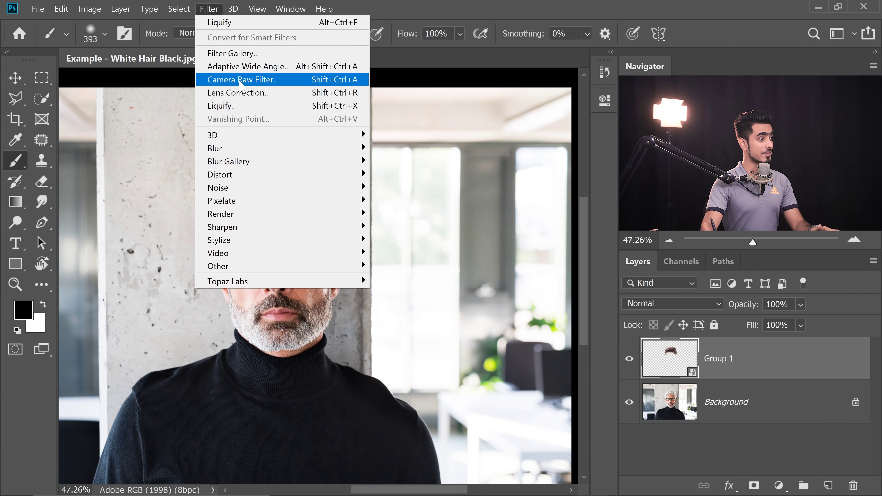
click(236, 109)
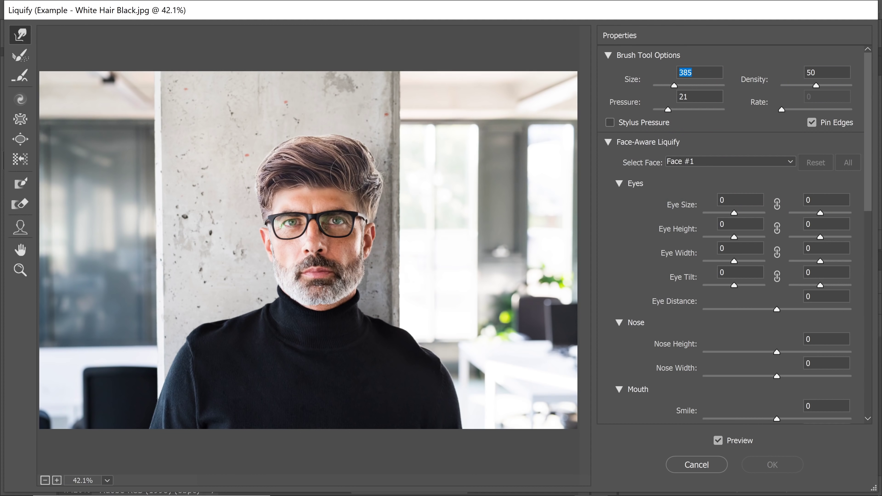
key(ctrl+plus)
key(ctrl+plus)
drag(587, 213, 587, 160)
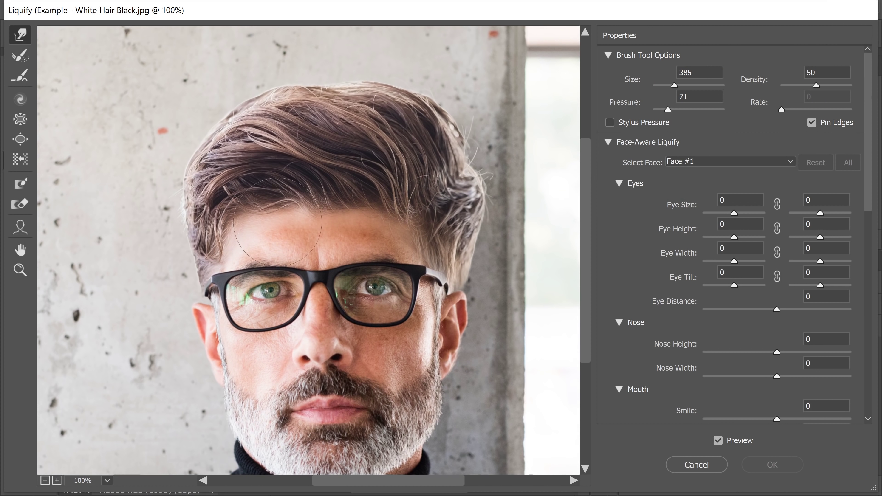
alt+right_click(277, 222)
drag(311, 203, 335, 190)
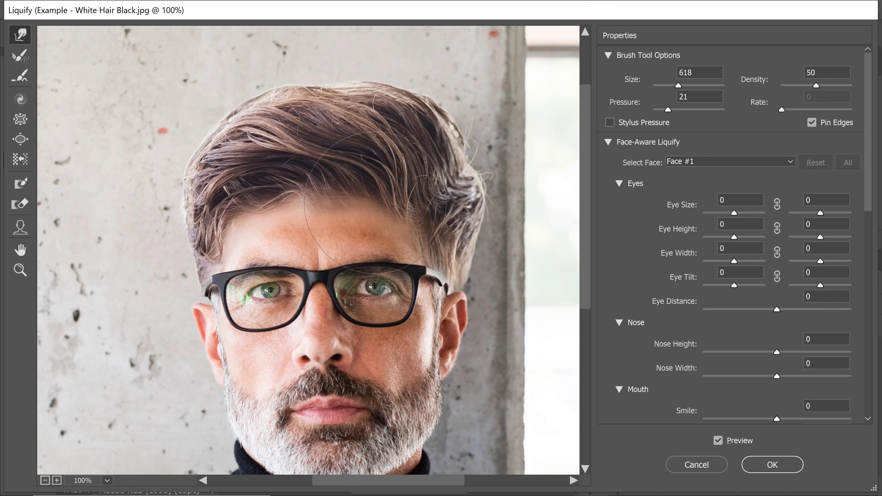
- Use only the Background layer as the Liquify backdrop and apply the warp with the hair's side pushed inward
scroll(861, 194, down, 20)
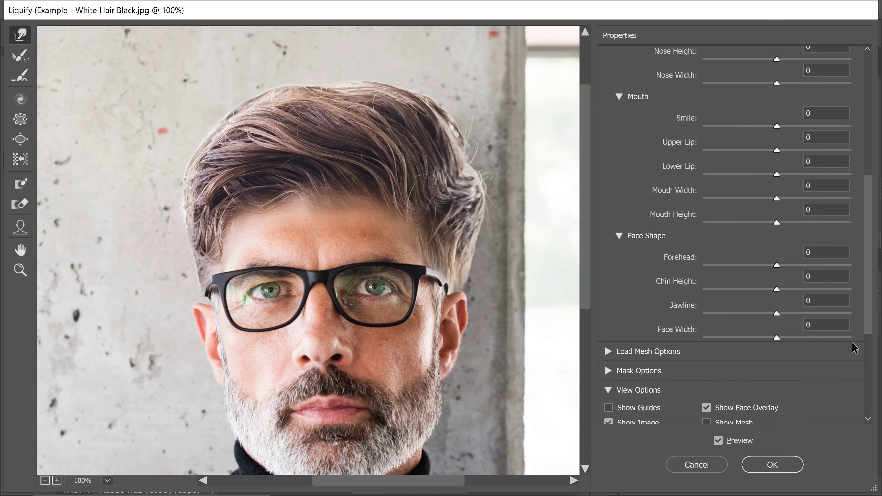
click(608, 311)
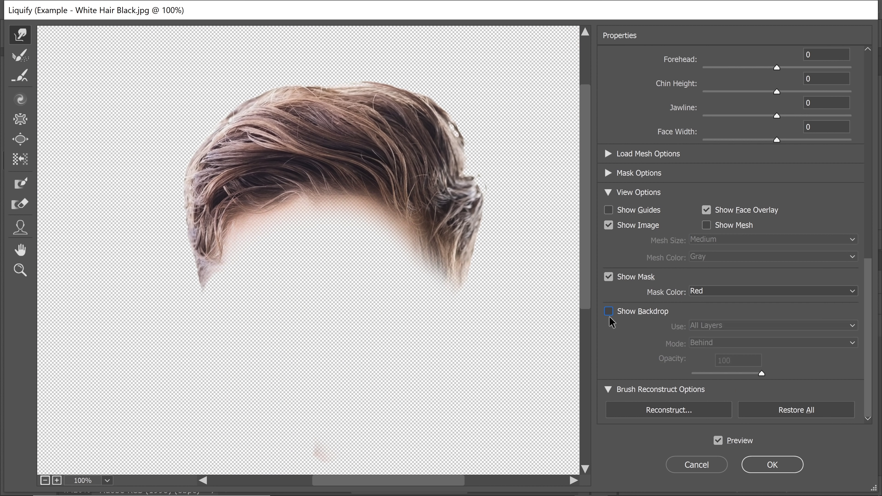
click(609, 311)
click(715, 326)
click(712, 346)
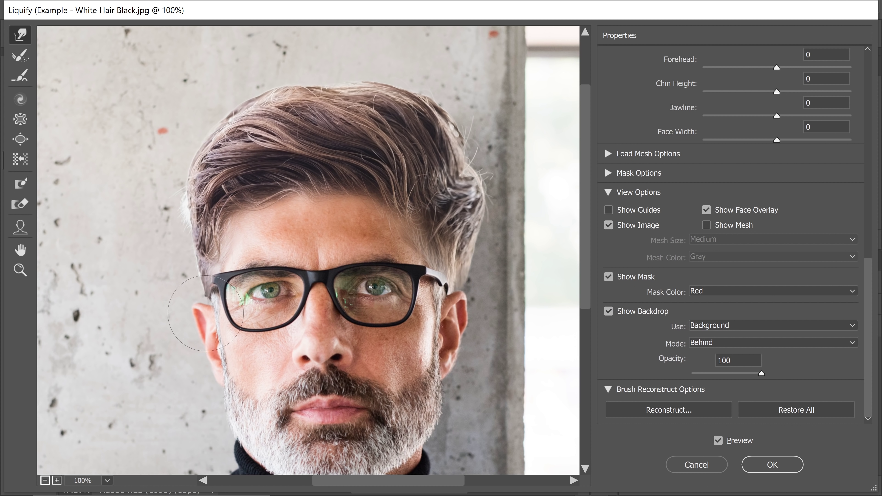
key(ctrl+minus)
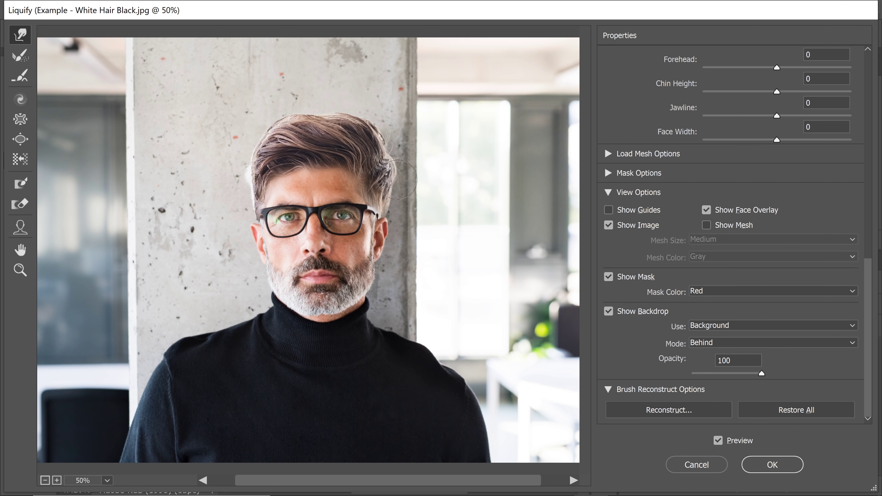
click(769, 463)
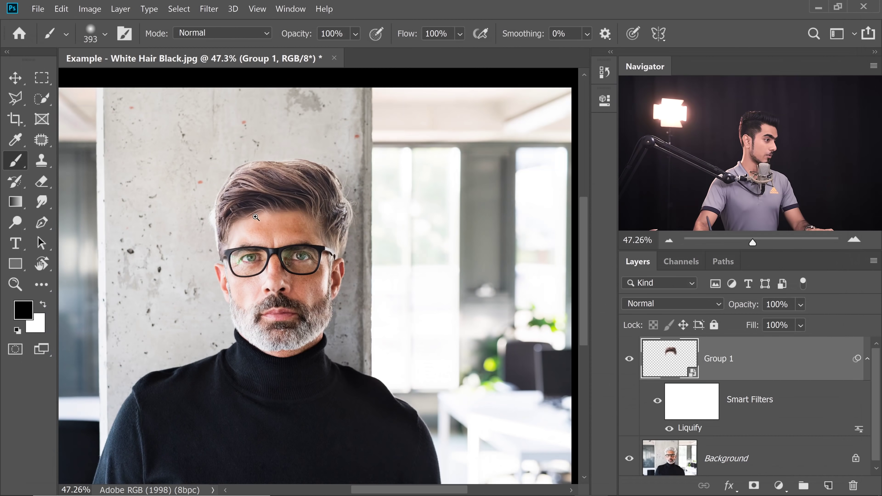
- Examine the hair up close and compare it with Group 1 hidden and shown
drag(253, 210, 282, 212)
scroll(281, 211, up, 3)
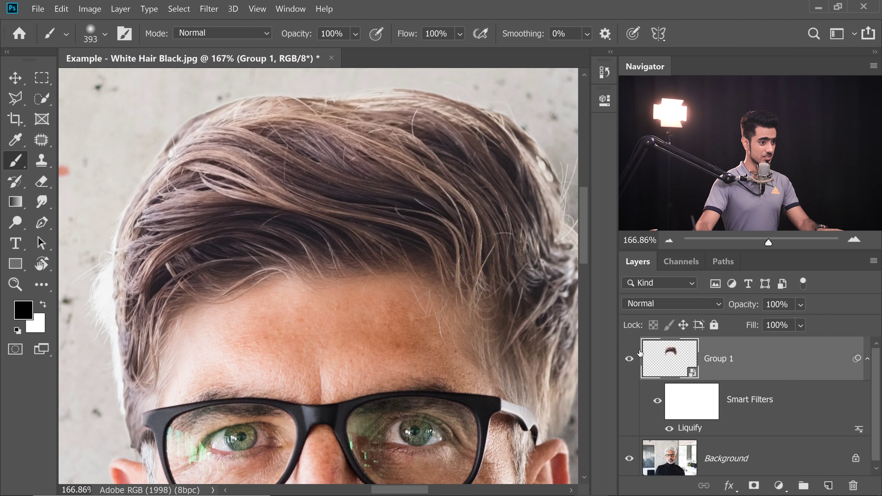
click(629, 359)
click(630, 360)
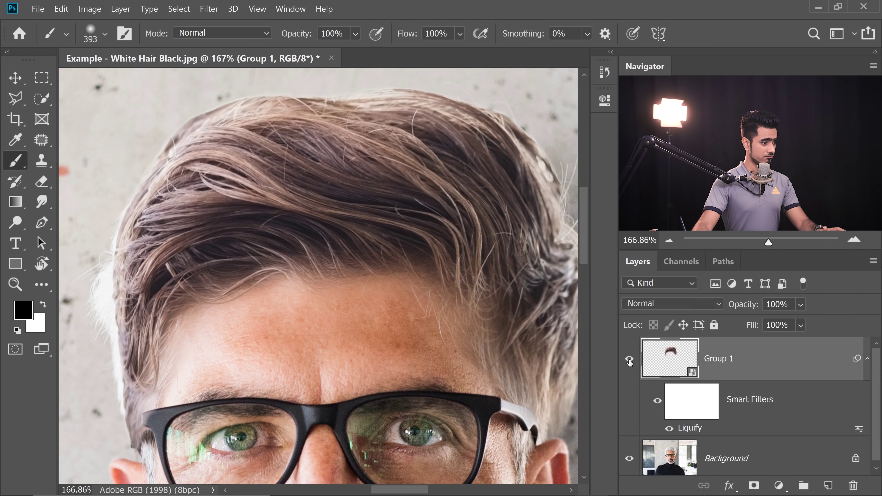
- Add a Curves adjustment layer above the hair and clip it to Group 1
click(781, 488)
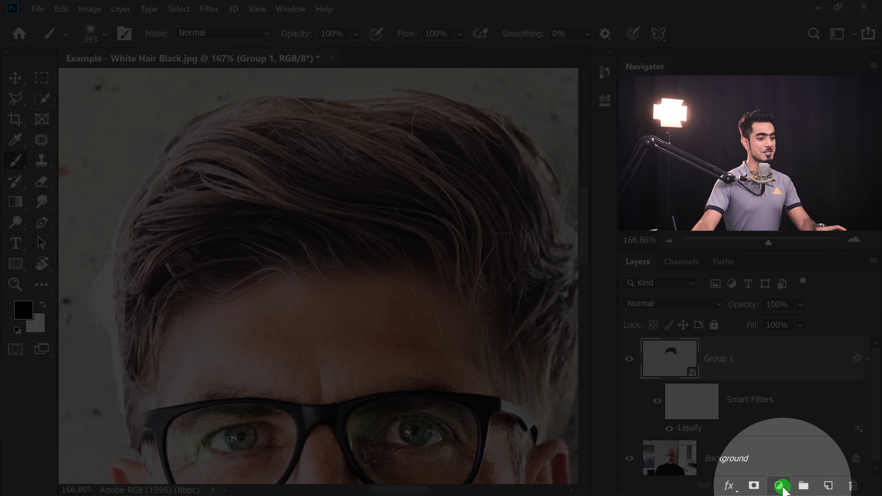
click(783, 313)
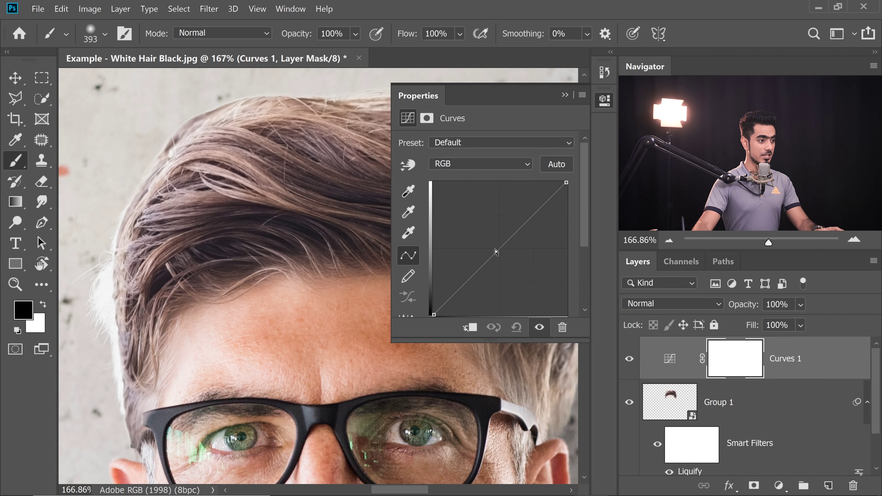
drag(501, 248, 512, 259)
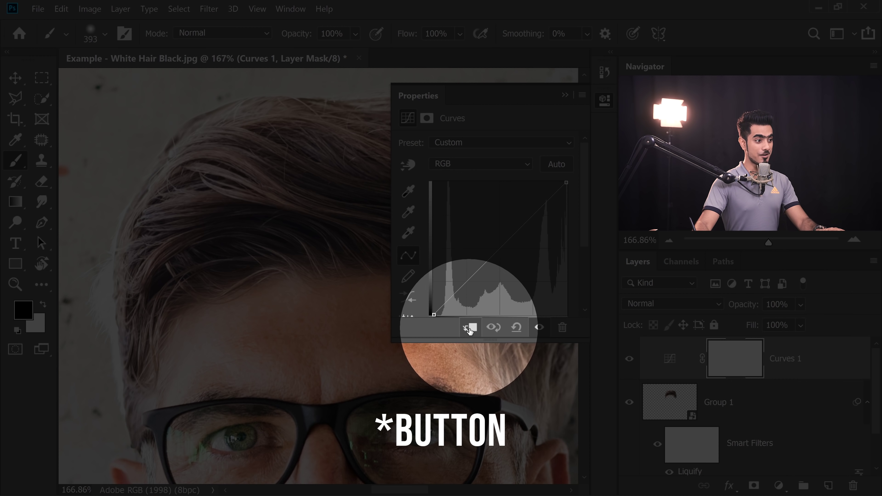
click(471, 328)
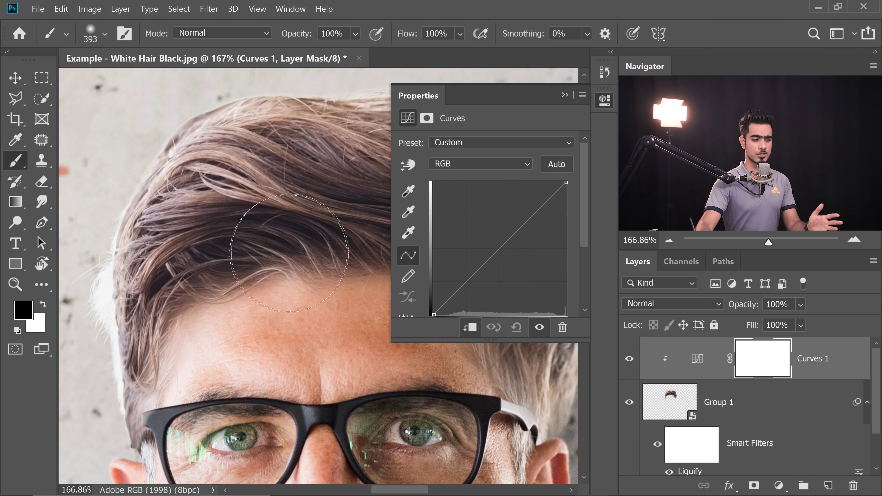
- Darken the hair by pulling the midtones of the Curves 1 adjustment slightly down
scroll(289, 252, down, 5)
click(733, 397)
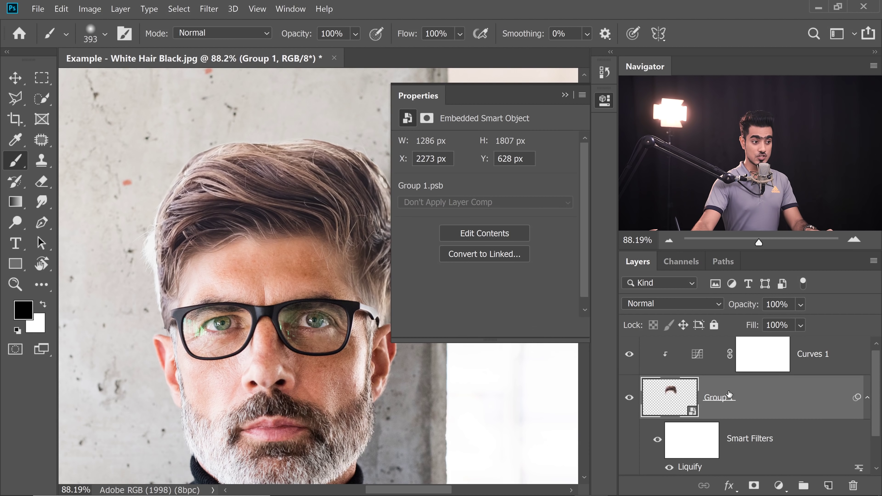
click(705, 362)
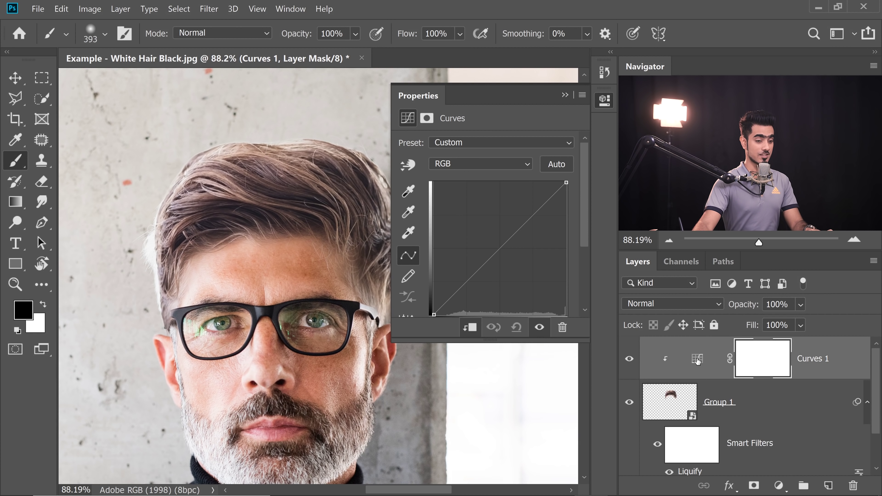
click(690, 357)
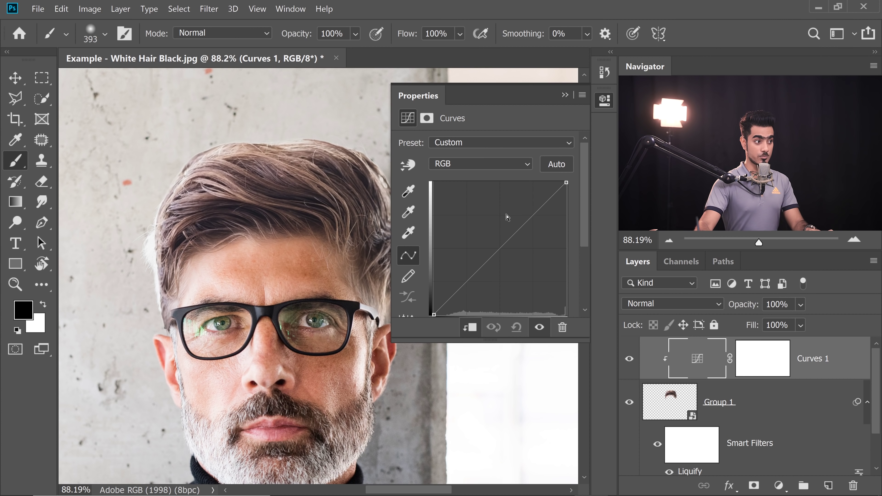
drag(501, 251, 508, 256)
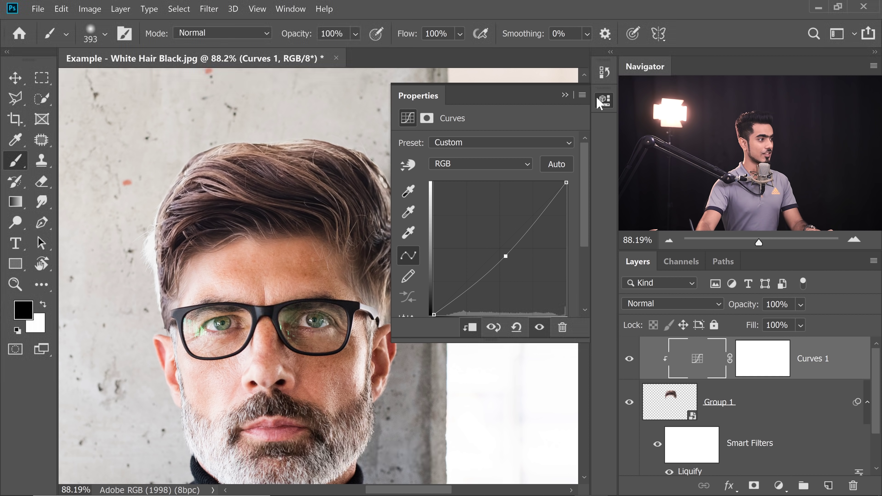
click(564, 95)
scroll(481, 261, down, 3)
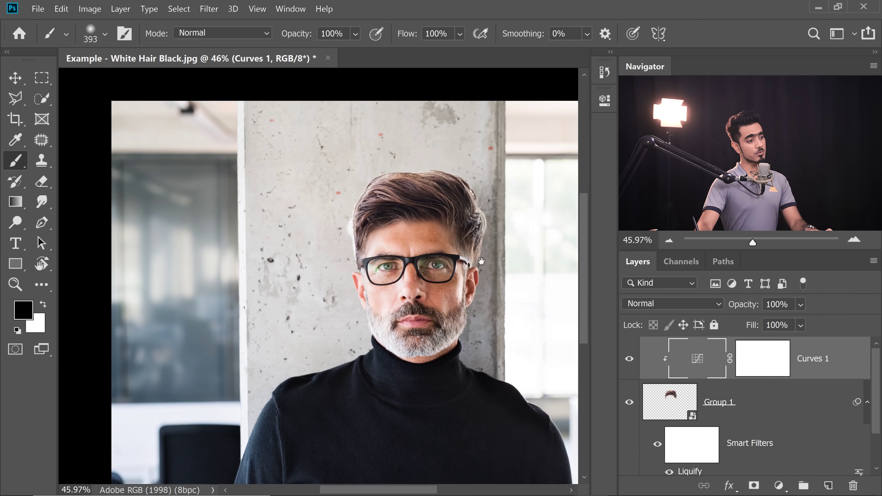
drag(466, 229, 313, 226)
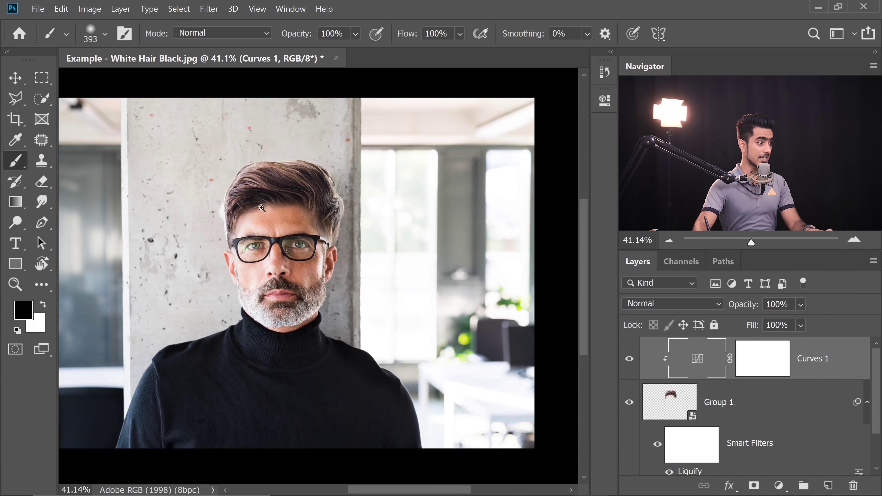
scroll(261, 208, up, 6)
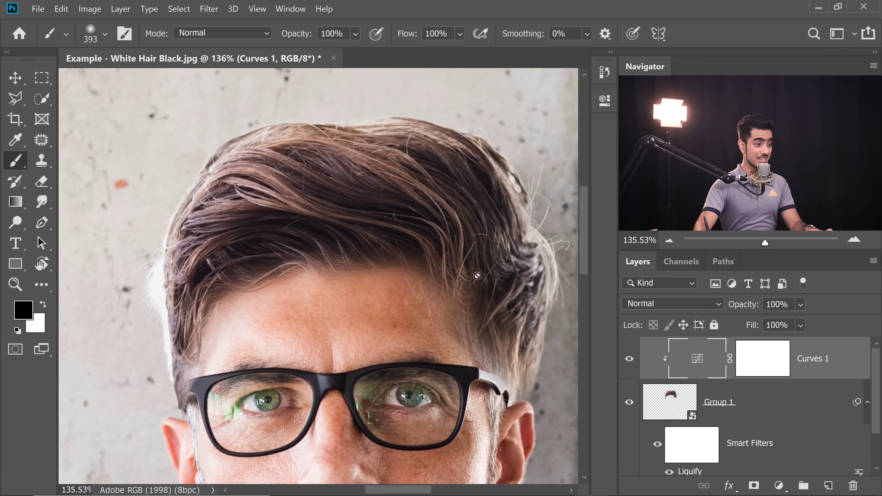
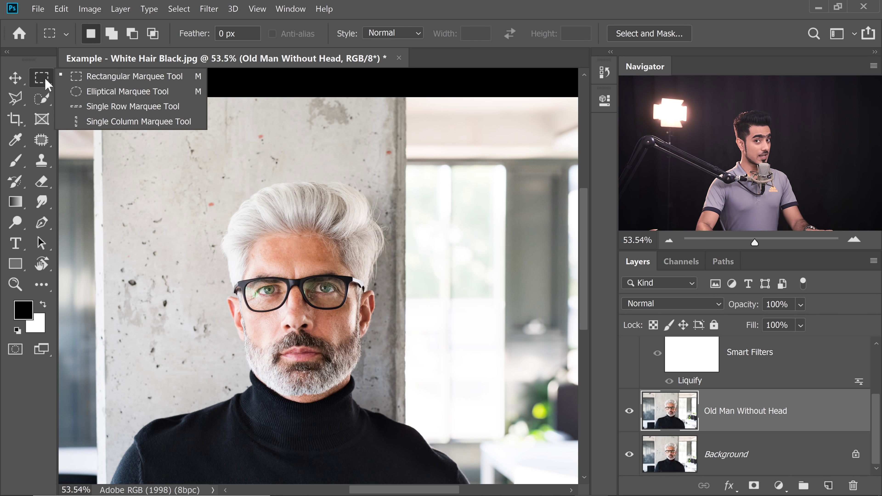
- Draw a freehand Lasso selection around the man's head on the Old Man Without Head layer
click(40, 83)
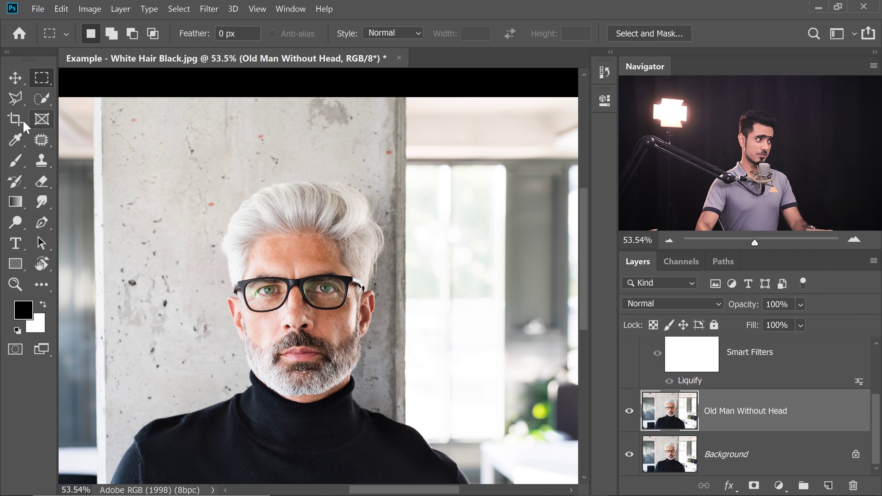
click(20, 99)
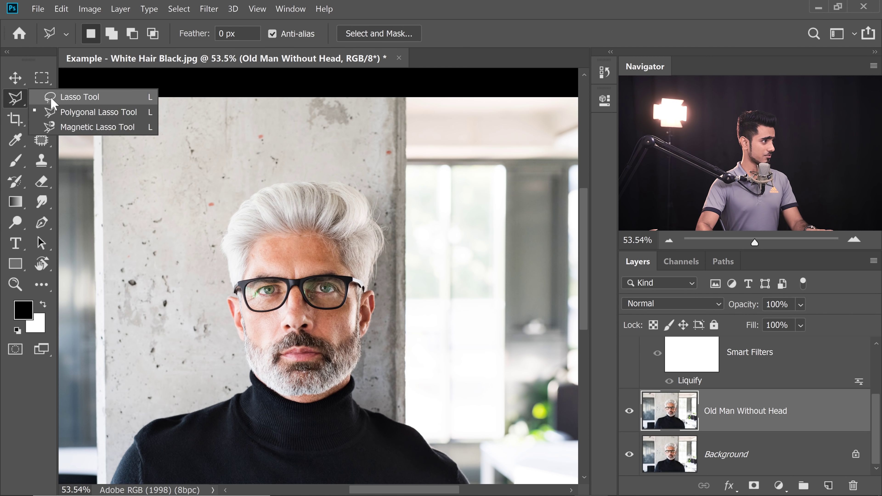
click(51, 97)
drag(269, 191, 238, 160)
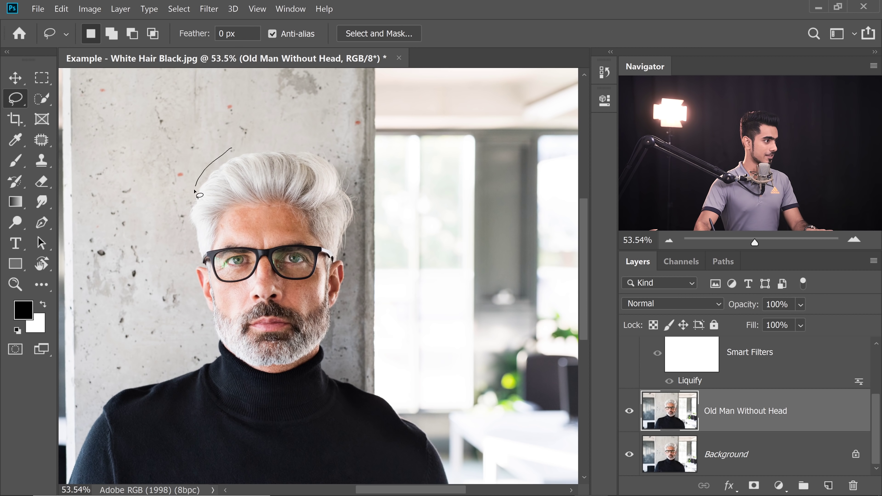
drag(352, 188, 232, 150)
key(shift)
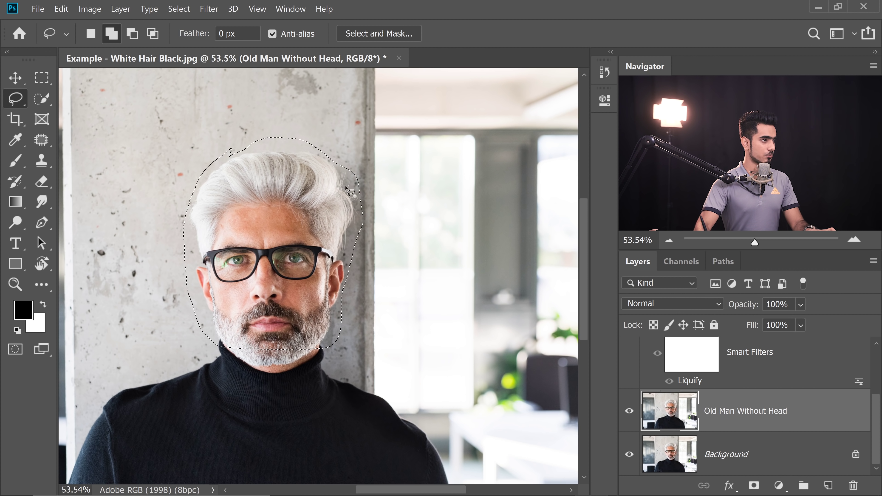
- Subtract excess wall from the head selection beside the hair and the ear near the pillar's edge
scroll(346, 188, up, 6)
key(alt)
drag(361, 216, 350, 295)
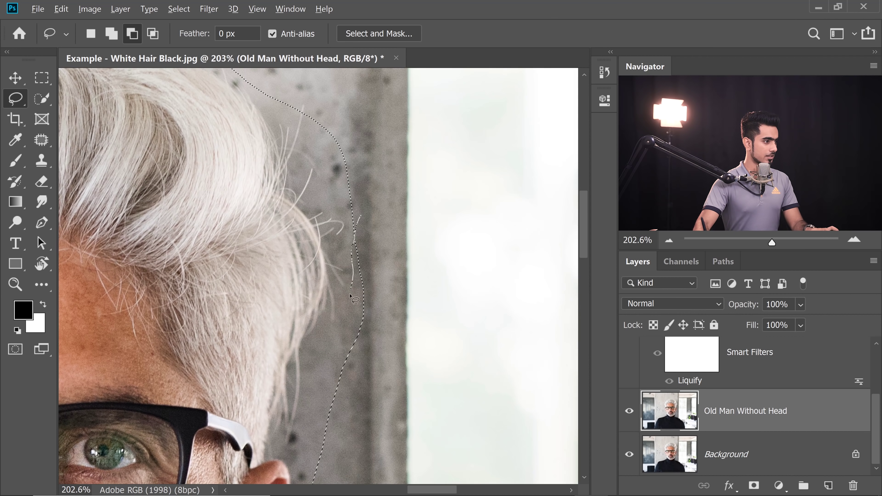
drag(404, 356, 404, 347)
drag(354, 316, 326, 21)
key(alt)
key(shift)
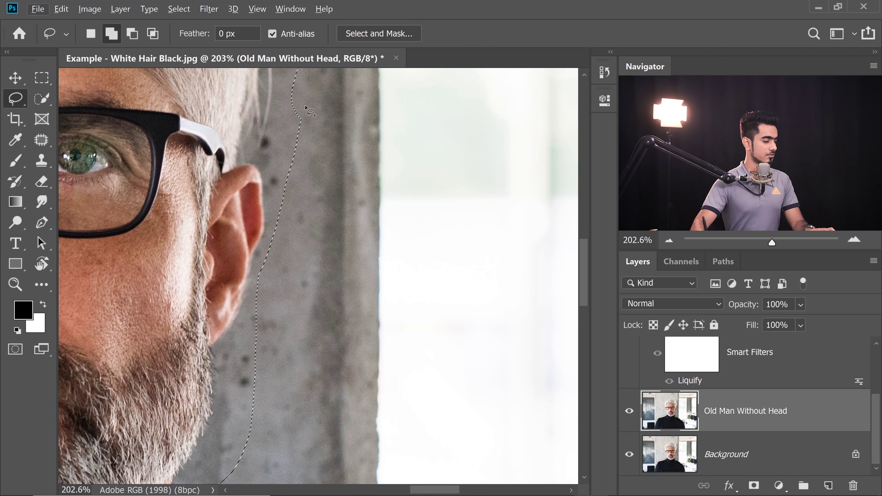
key(alt)
mouse_move(306, 100)
mouse_down()
mouse_move(276, 186)
mouse_move(328, 107)
mouse_up()
drag(329, 111, 257, 113)
mouse_move(260, 115)
mouse_down()
mouse_move(301, 217)
mouse_move(376, 229)
mouse_up()
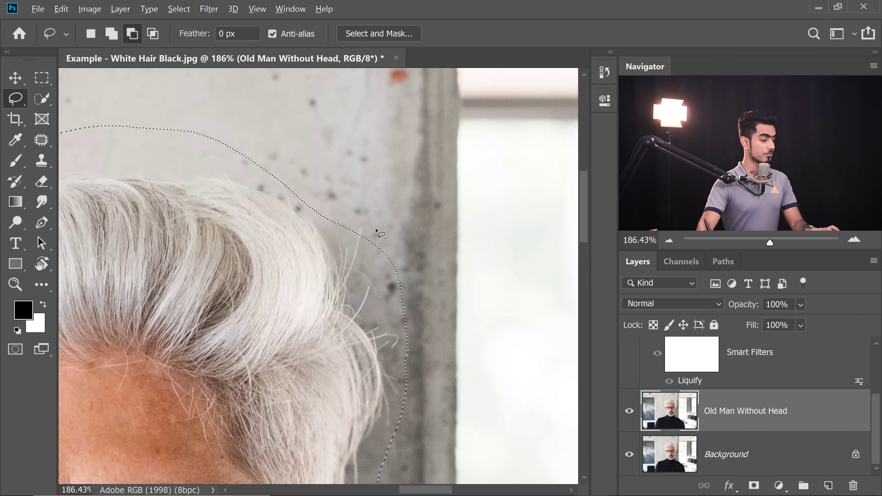
- Tighten the head selection around the upper contour of the hair, trimming surplus wall above it
mouse_move(384, 278)
mouse_down()
mouse_move(366, 227)
mouse_move(355, 232)
mouse_up()
mouse_move(298, 222)
mouse_down()
mouse_move(406, 296)
mouse_move(382, 233)
mouse_move(365, 236)
mouse_up()
mouse_move(311, 268)
mouse_down()
mouse_move(297, 252)
mouse_move(252, 227)
mouse_up()
drag(403, 205, 183, 225)
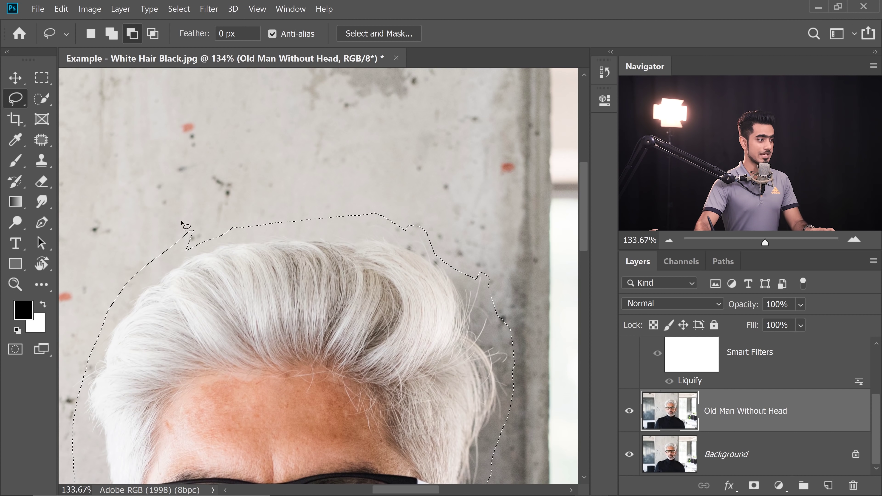
drag(239, 232, 199, 232)
drag(232, 289, 240, 175)
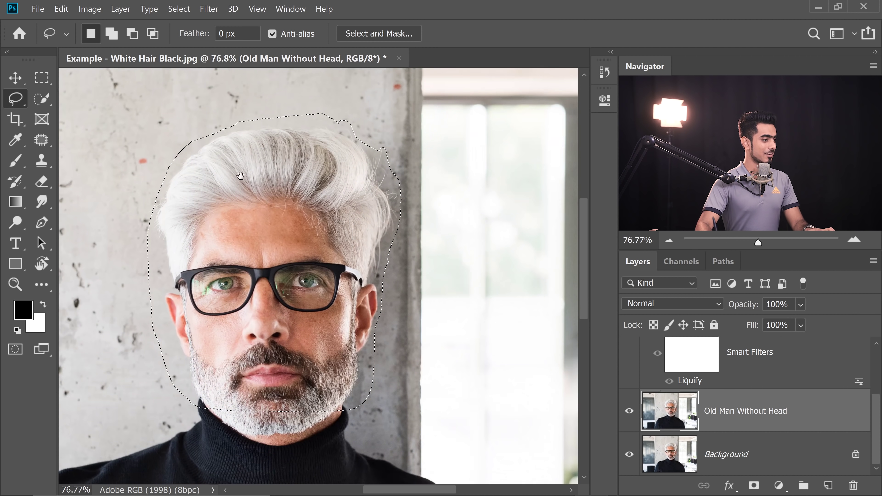
drag(257, 222, 283, 239)
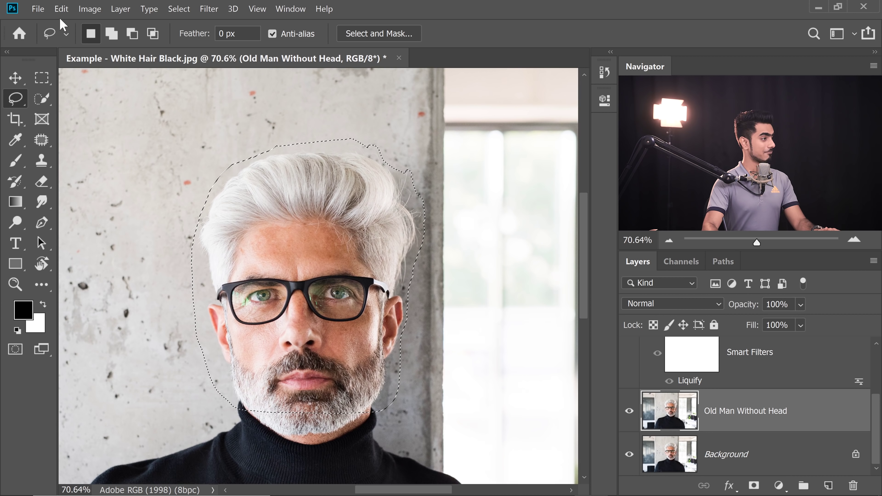
- Start Content-Aware Fill on the head selection and brush the windows and the sweater out of the sampling area
click(61, 9)
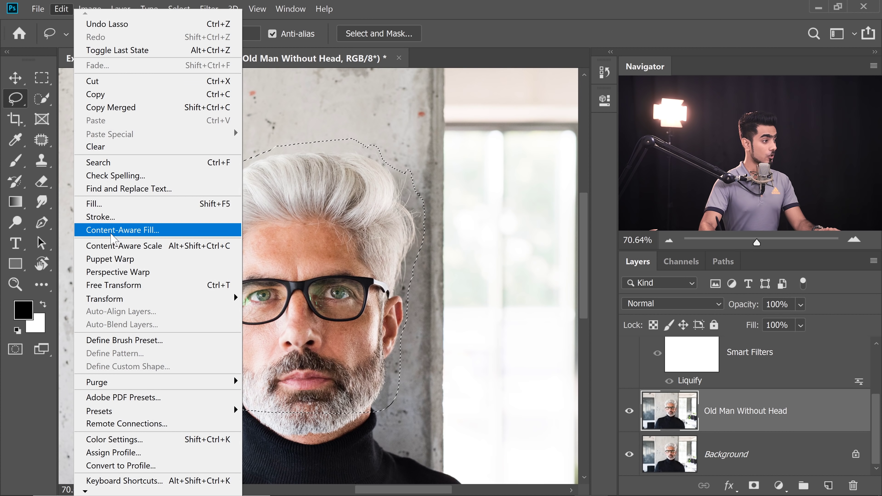
click(119, 231)
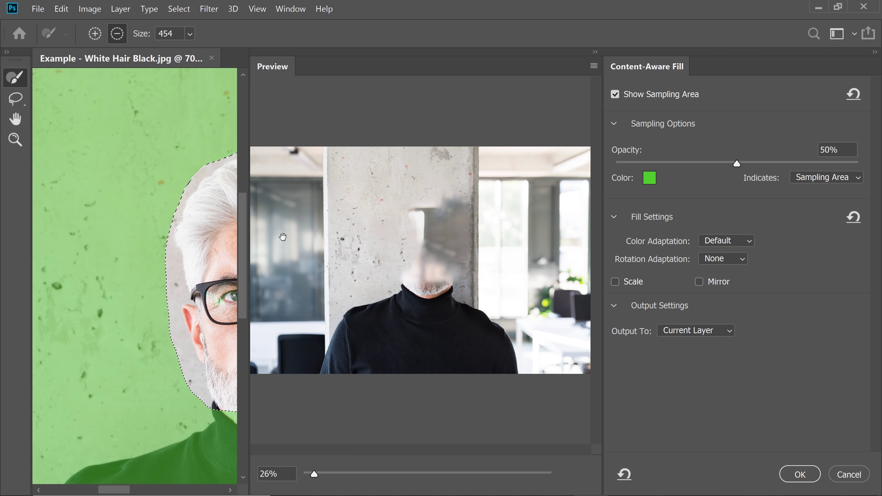
key(ctrl+0)
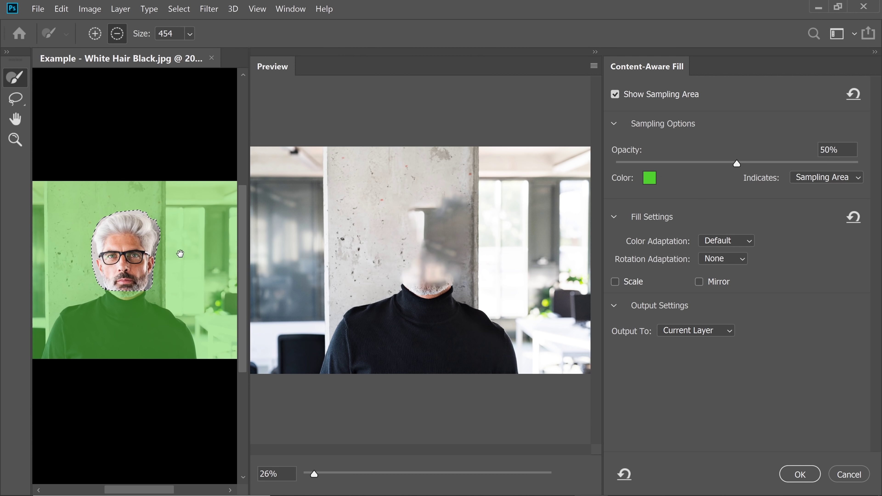
drag(180, 253, 213, 225)
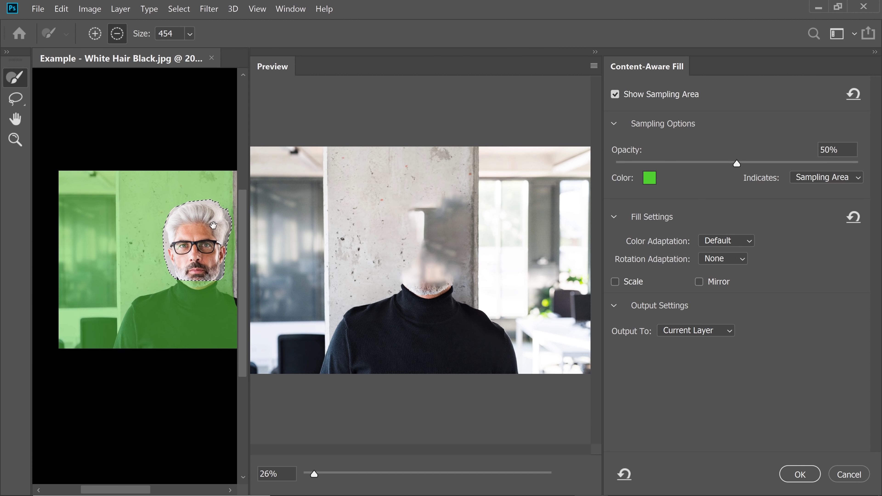
drag(108, 342, 126, 152)
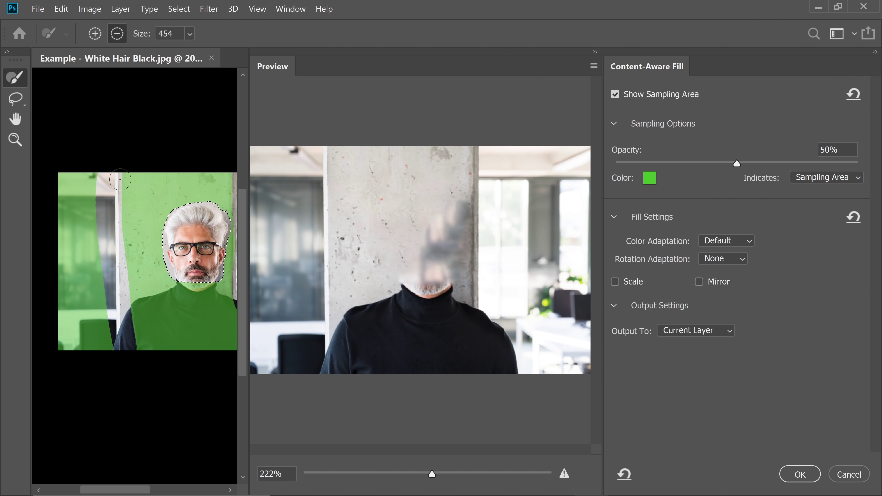
mouse_move(112, 205)
mouse_down()
mouse_move(71, 276)
mouse_move(99, 351)
mouse_up()
mouse_move(189, 294)
mouse_down()
mouse_move(118, 280)
mouse_move(133, 288)
mouse_up()
mouse_move(69, 343)
mouse_down()
mouse_move(93, 307)
mouse_move(119, 296)
mouse_move(140, 311)
mouse_move(156, 299)
mouse_move(191, 346)
mouse_move(145, 312)
mouse_up()
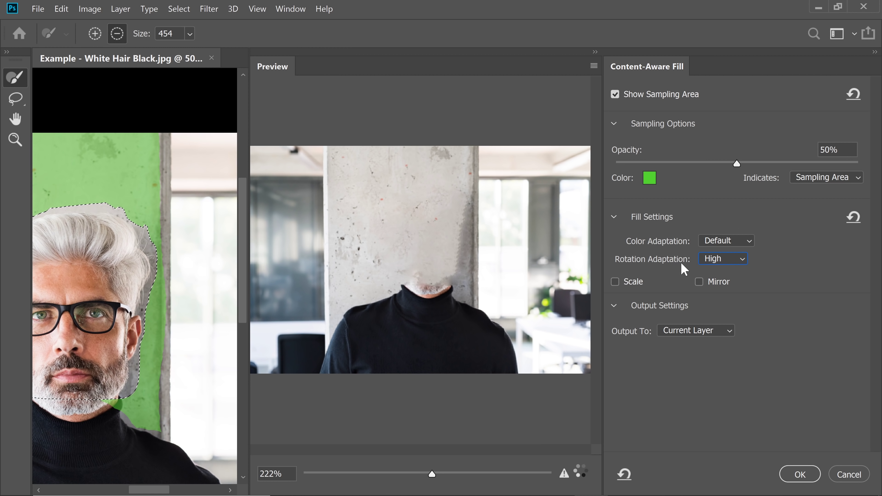
- Set Rotation Adaptation to Low, output the content-aware fill to a new layer, apply it and deselect
click(724, 258)
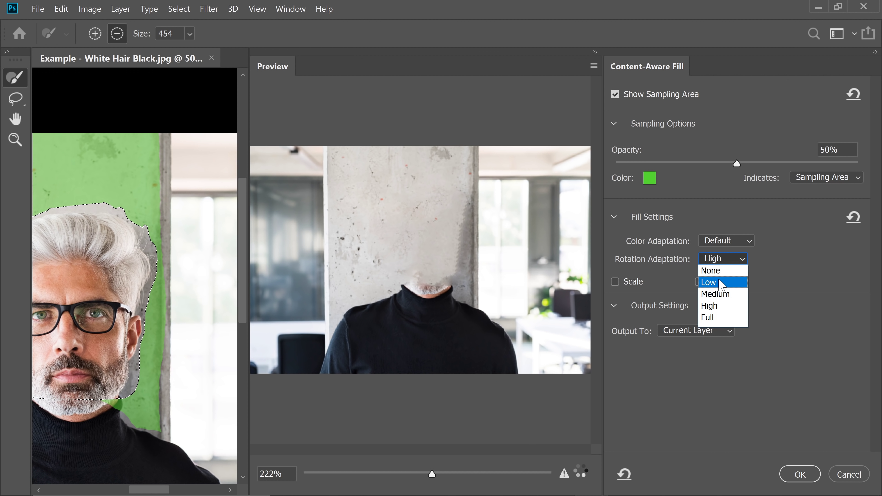
click(716, 282)
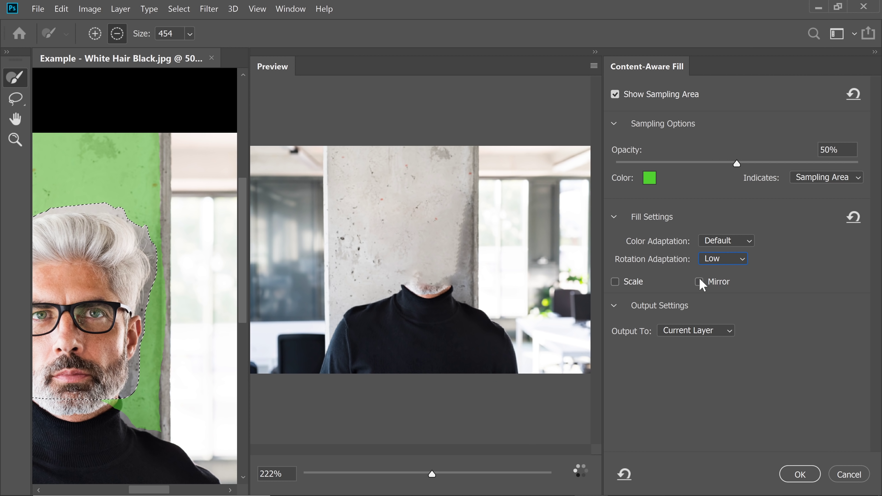
click(682, 335)
click(687, 355)
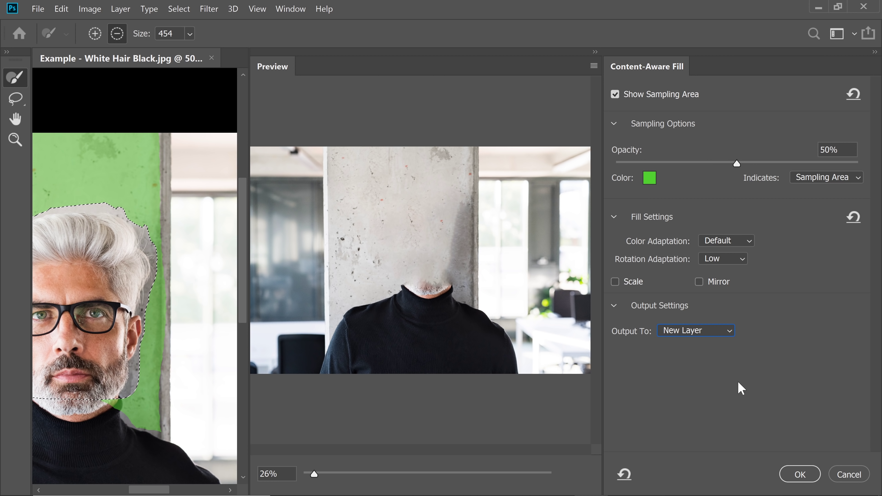
click(804, 475)
key(ctrl+d)
- Examine the filled wall up close, comparing the image with the Old Man Without Head copy layer hidden and shown
scroll(301, 271, up, 5)
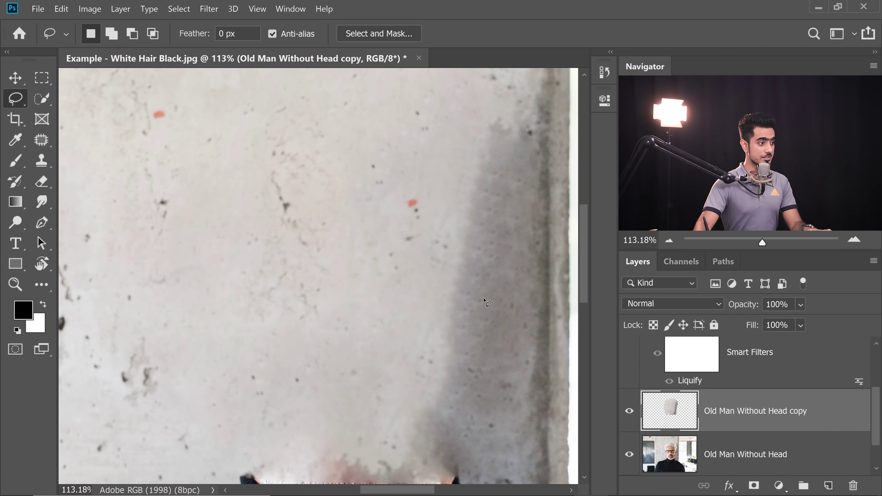
click(629, 417)
click(629, 417)
click(629, 417)
click(629, 417)
scroll(834, 403, up, 1)
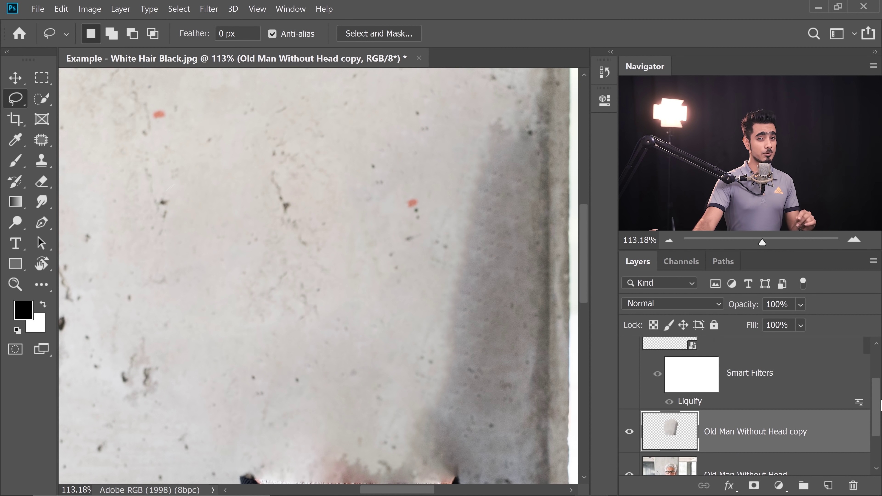
scroll(880, 400, down, 2)
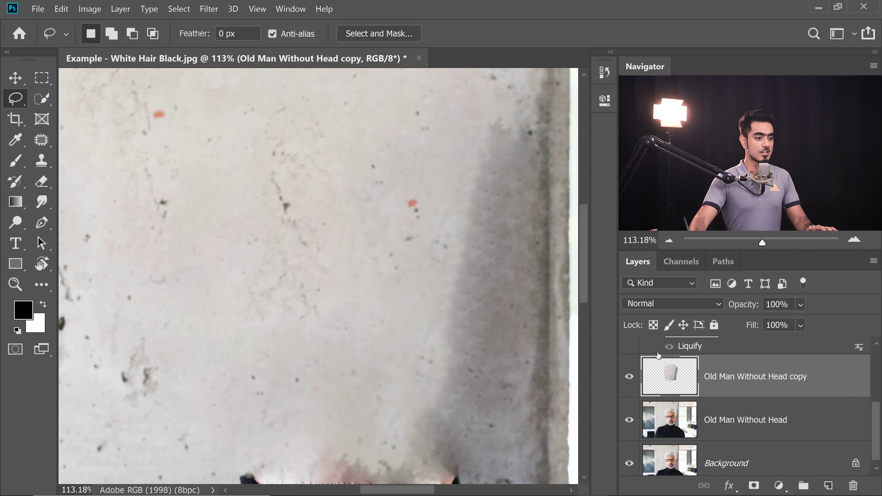
- Hide the Old Man Without Head copy layer, load its outline as a selection and target the Old Man Without Head layer
click(630, 377)
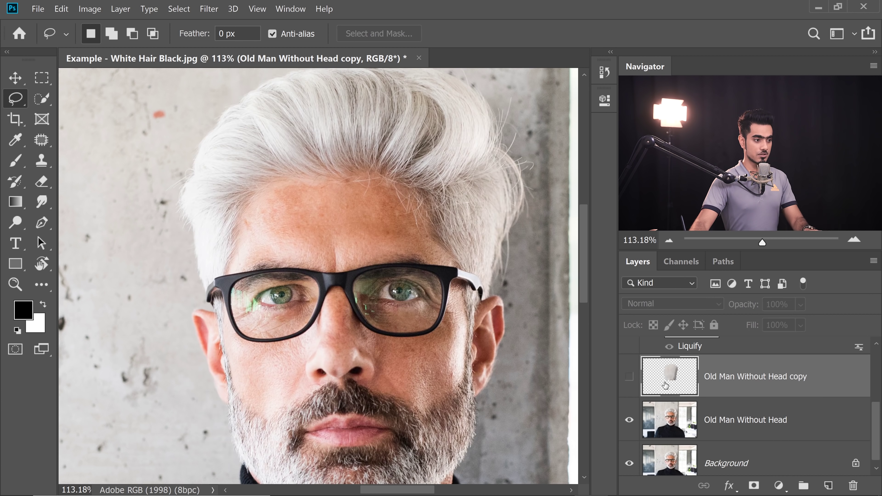
ctrl+click(650, 387)
key(ctrl+0)
click(660, 420)
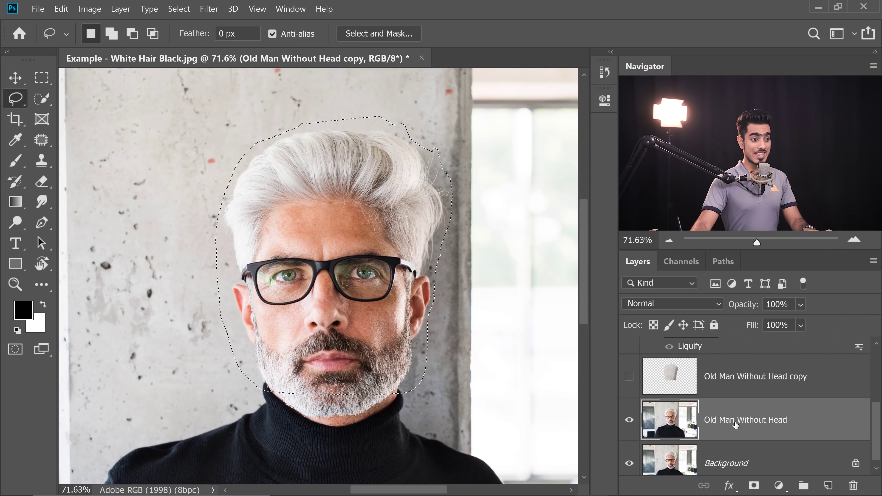
click(61, 9)
click(92, 204)
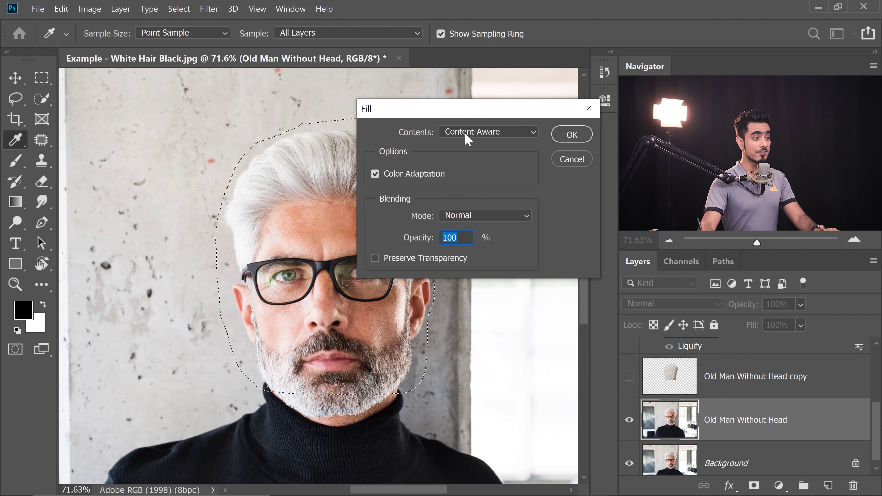
click(472, 132)
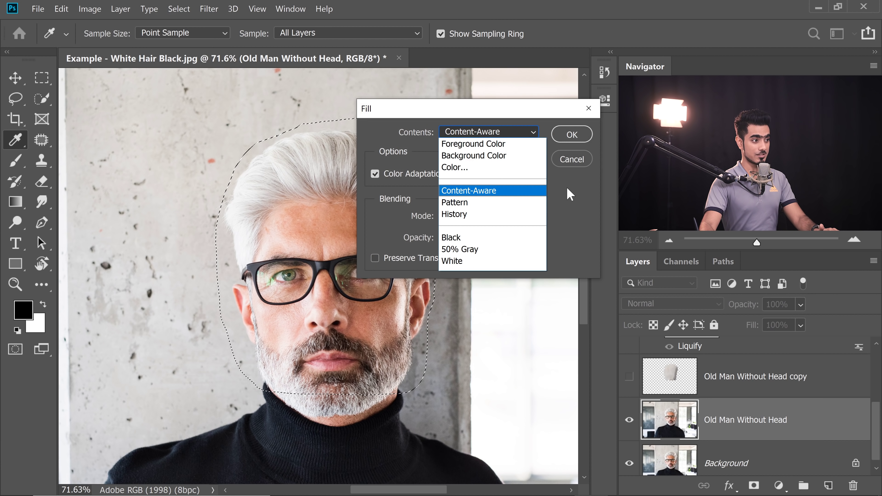
click(570, 194)
click(572, 160)
key(l)
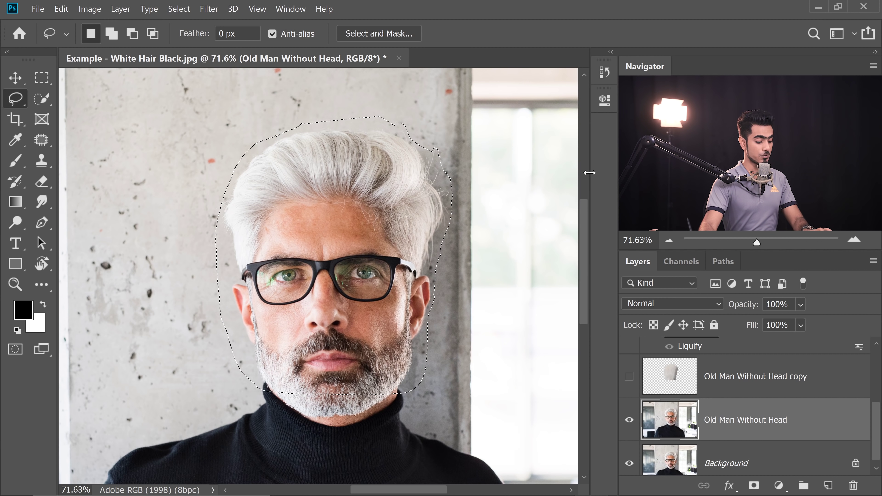
- Deselect, show the Old Man Without Head copy layer and add a black layer mask that hides its content
key(ctrl+d)
click(676, 389)
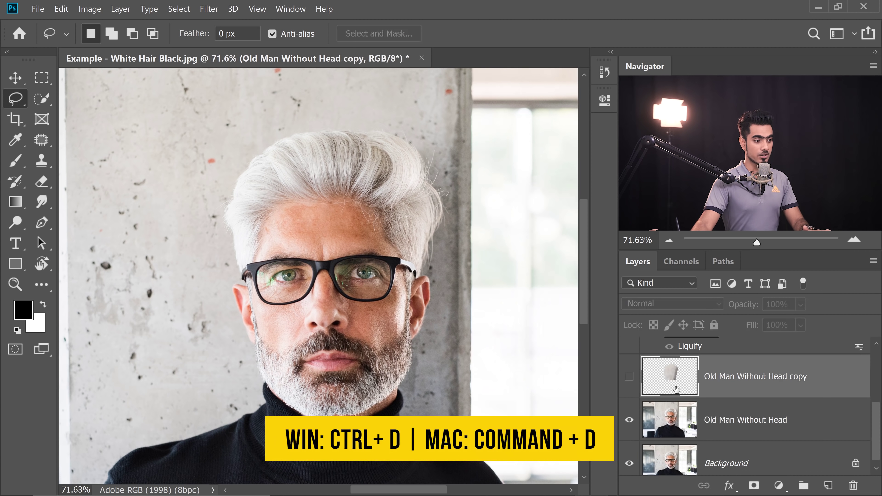
click(629, 379)
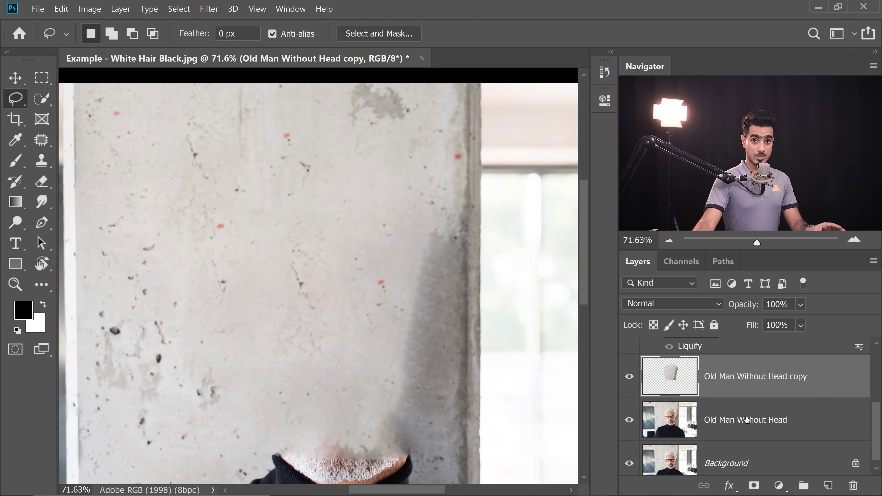
alt+click(754, 486)
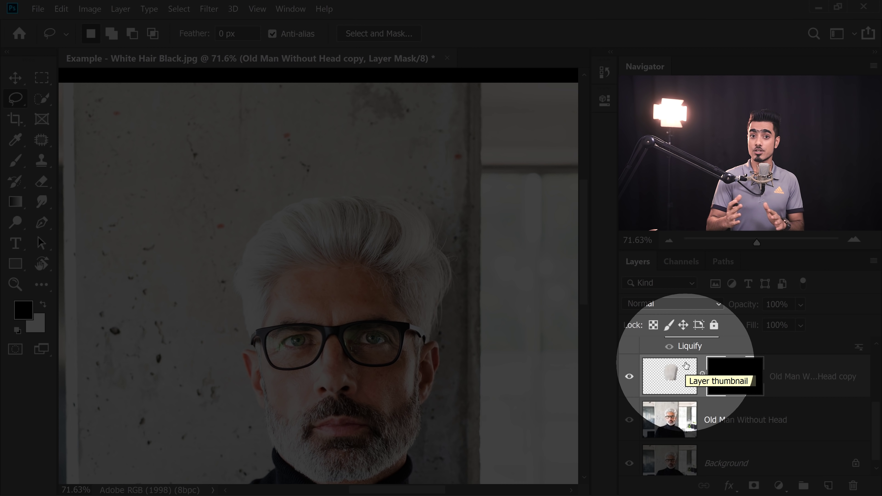
- Turn the visibility of the Group 1 hair layer back on and look closely at the leftover white hair beside it
scroll(686, 382, up, 3)
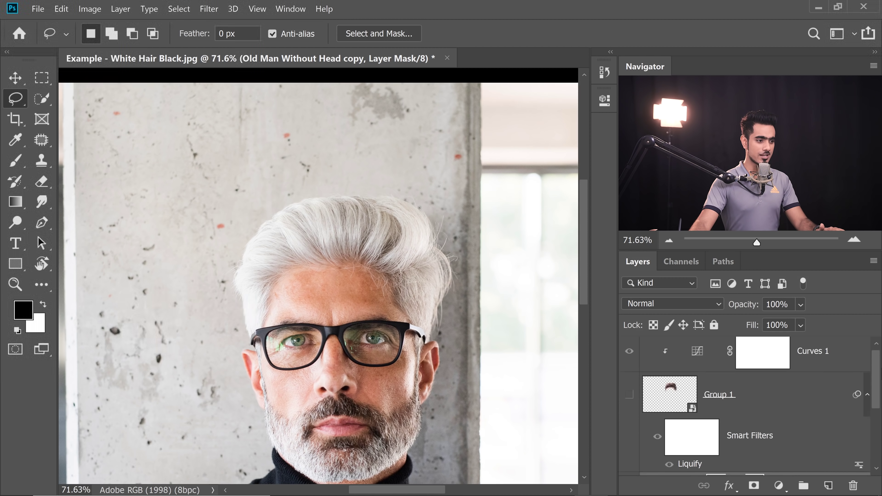
click(629, 403)
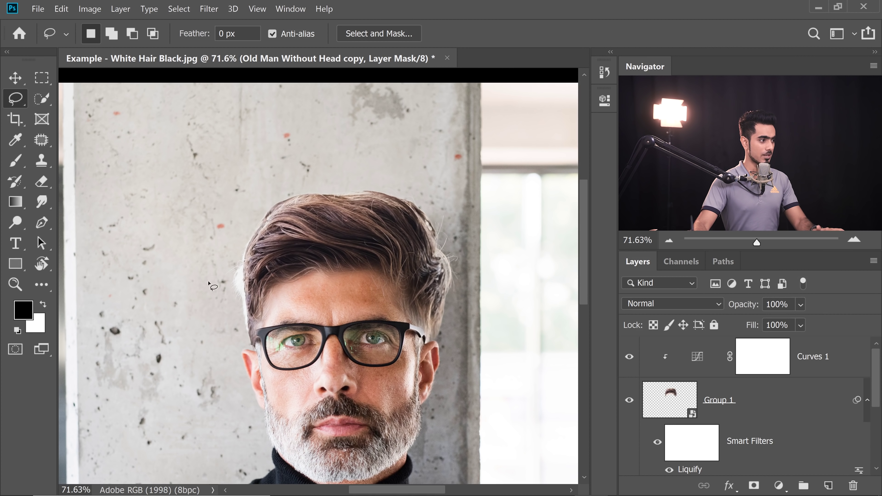
scroll(210, 284, up, 2)
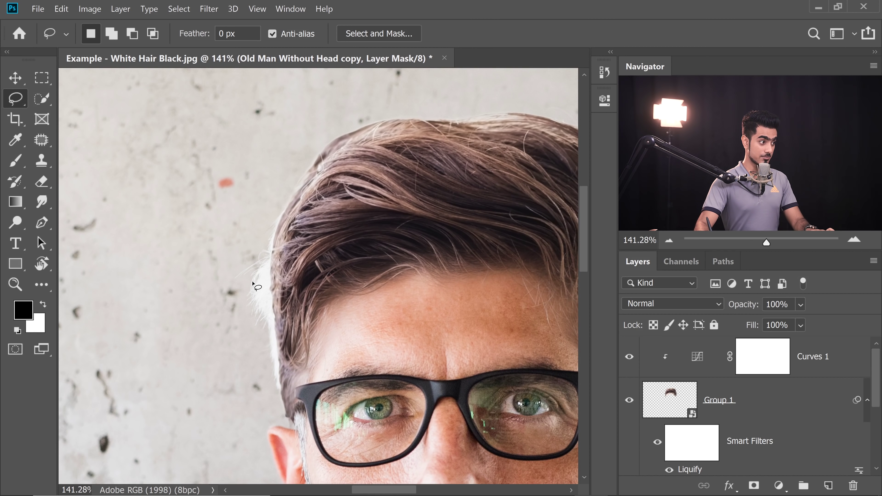
scroll(253, 283, down, 4)
- Paint white on the Old Man Without Head copy mask with a 316 px soft brush to cover white hair on the head's left side
drag(876, 376, 863, 429)
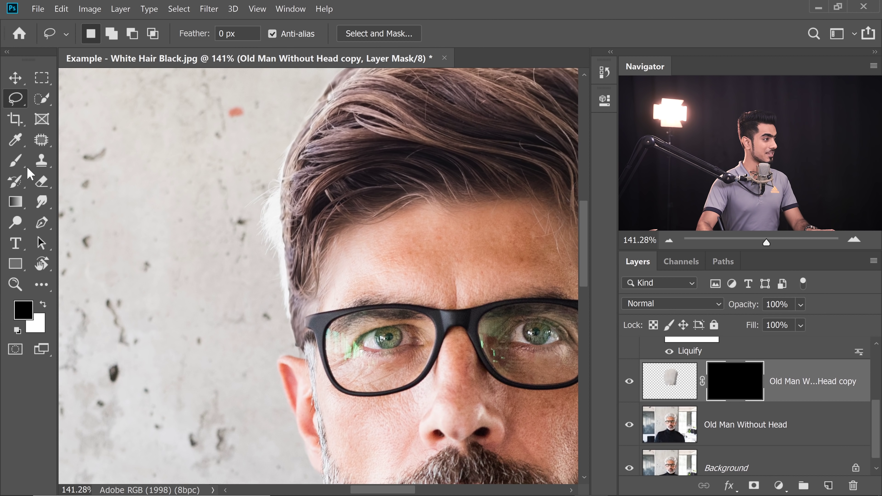
click(16, 161)
key(x)
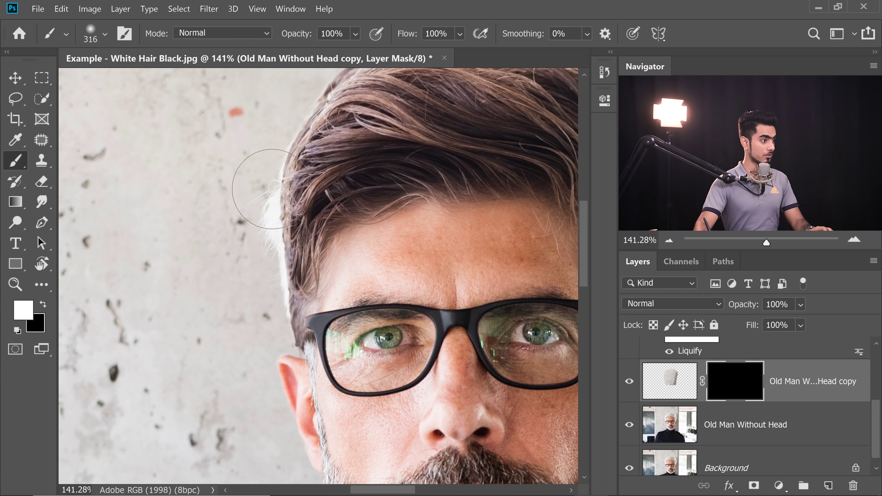
drag(272, 189, 276, 269)
drag(270, 203, 85, 340)
drag(115, 278, 181, 195)
drag(294, 207, 470, 284)
drag(470, 284, 362, 158)
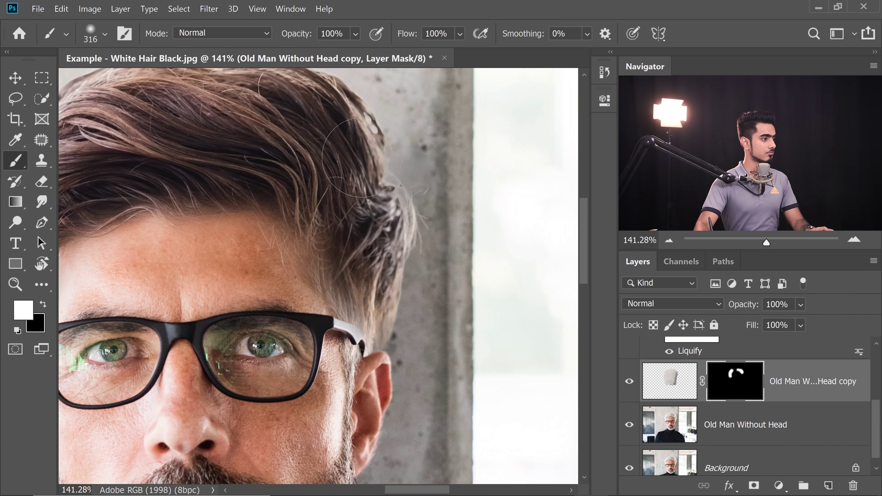
- Reduce the brush to 199 px and 173 px and paint the mask white over the leftover hair on the head's right side
key(bracketleft)
mouse_move(403, 189)
mouse_down()
mouse_move(405, 255)
mouse_move(361, 327)
mouse_up()
drag(366, 231, 312, 230)
key(ctrl+z)
drag(383, 248, 451, 248)
key(bracketleft)
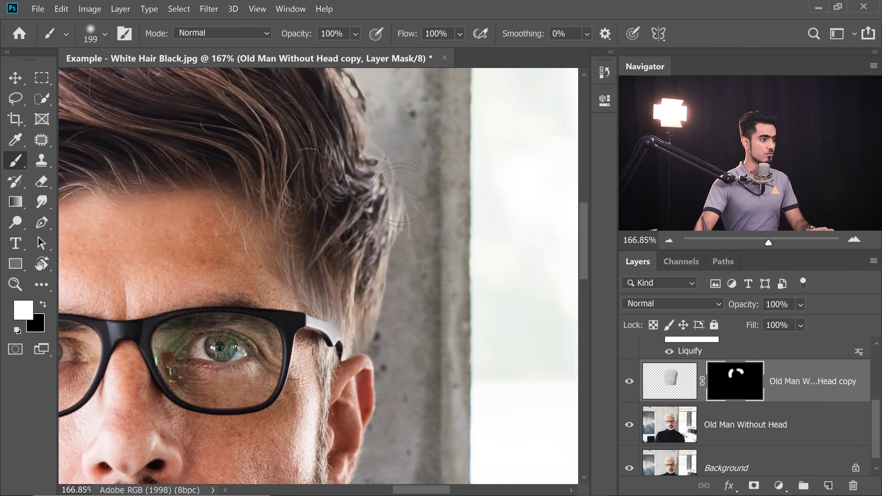
drag(400, 195, 399, 222)
drag(393, 176, 390, 264)
drag(390, 265, 382, 265)
mouse_move(316, 205)
mouse_down()
mouse_move(278, 205)
mouse_move(422, 282)
mouse_up()
drag(194, 243, 254, 243)
drag(231, 139, 143, 138)
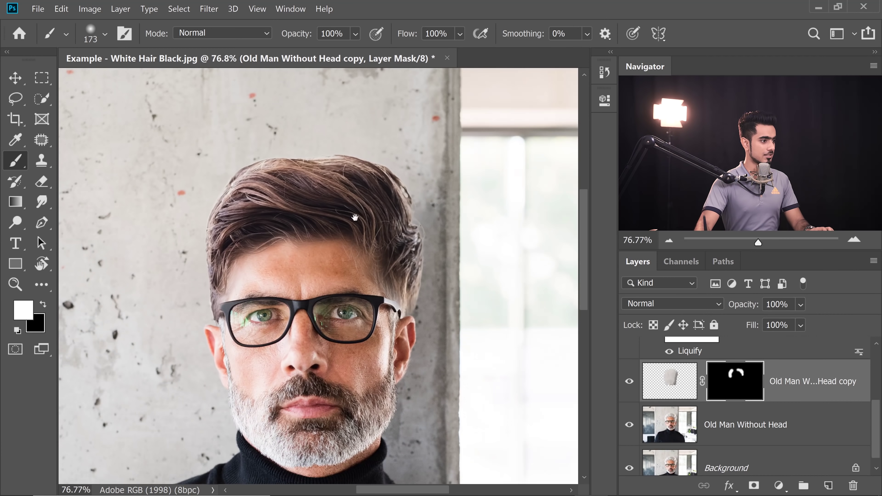
- Examine the masked hair edges, first in the whole portrait and then close up along the left hairline
scroll(569, 304, down, 3)
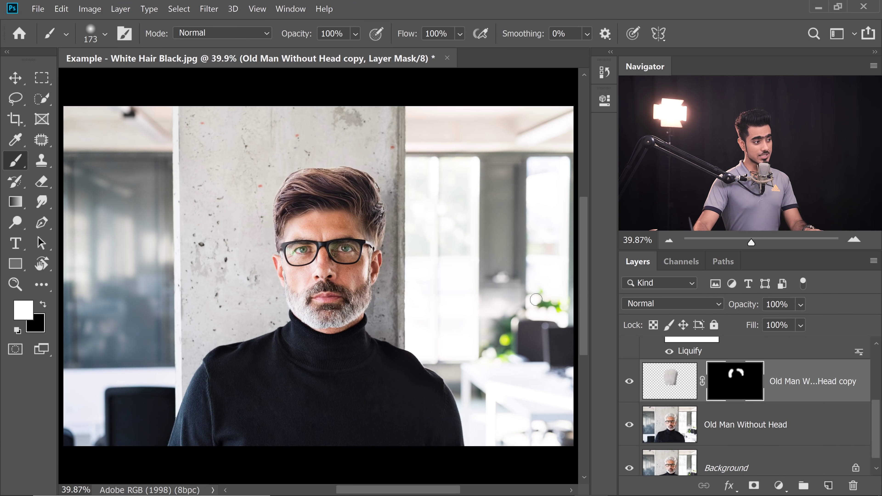
drag(292, 181, 373, 180)
drag(224, 220, 337, 223)
drag(315, 257, 332, 264)
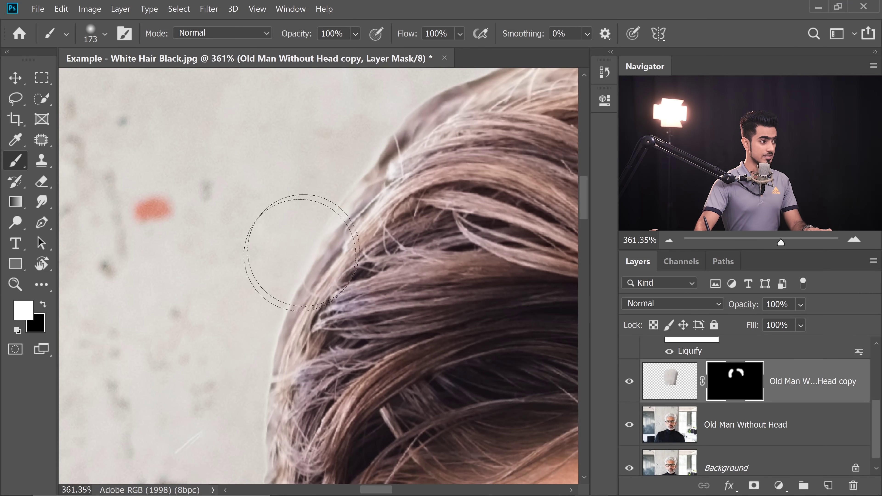
scroll(299, 299, up, 2)
drag(299, 299, 343, 161)
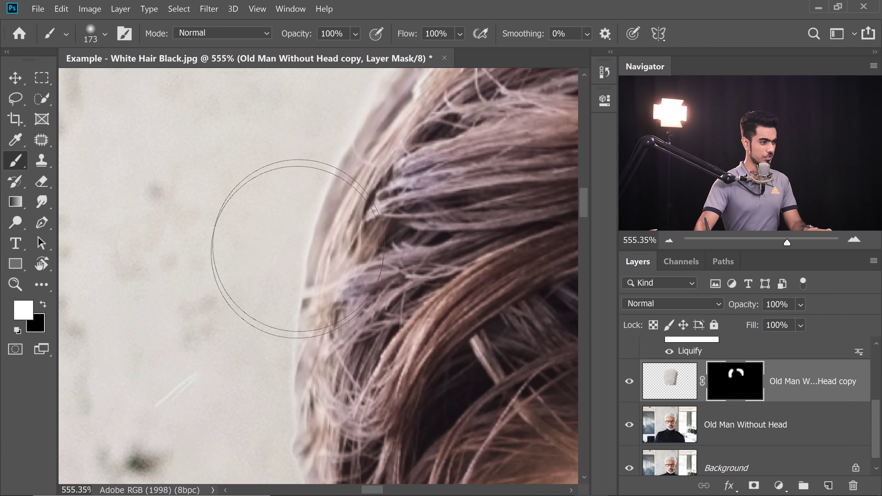
scroll(369, 278, down, 4)
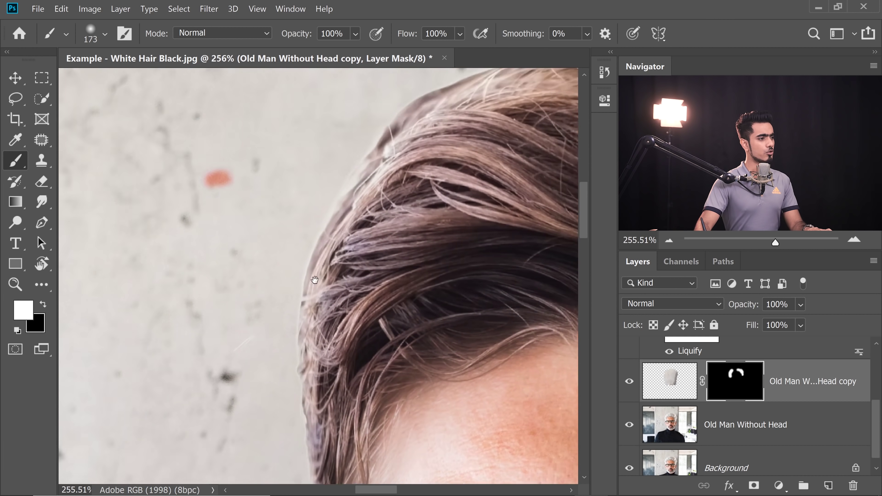
scroll(874, 419, up, 3)
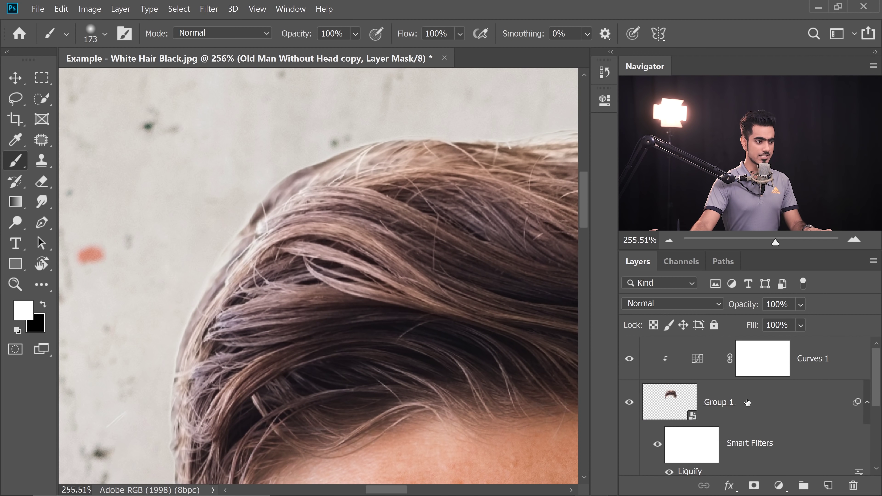
- Create a new empty layer above Curves 1 and clip it to the hair layer
click(755, 415)
click(826, 371)
key(x)
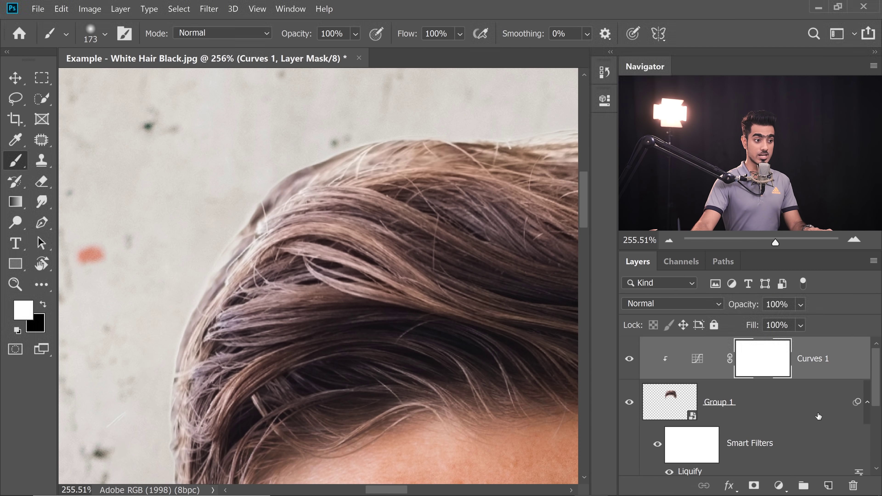
click(829, 484)
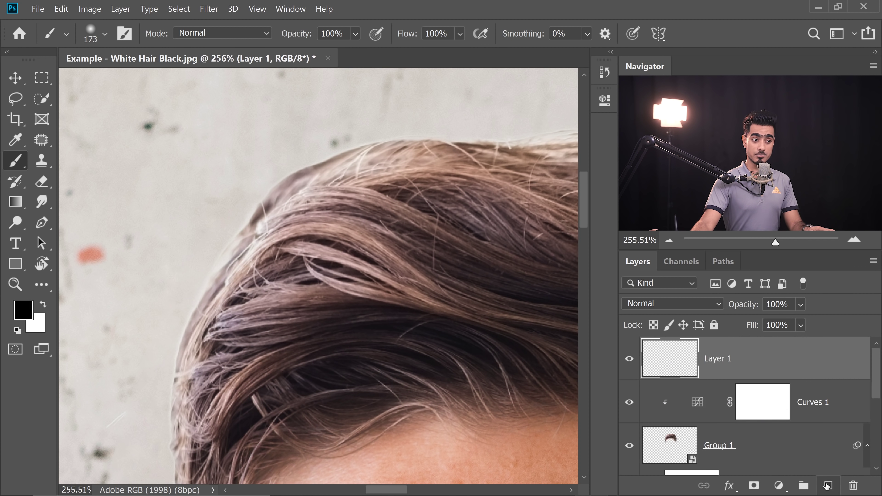
alt+click(727, 377)
- Retouch the light fringe along the hair's edge on Layer 1 using a soft 62 px Clone Stamp sampling Current & Below
drag(216, 271, 386, 159)
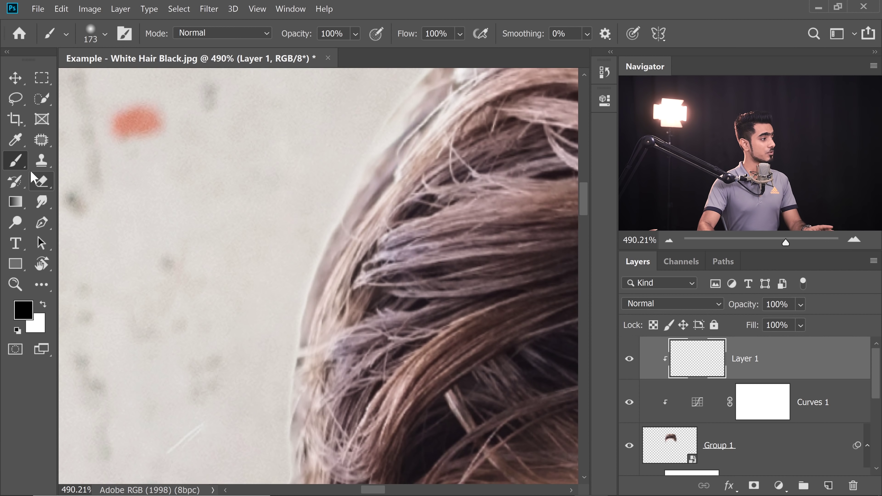
click(42, 160)
alt+drag(317, 229, 184, 217)
alt+drag(291, 224, 169, 224)
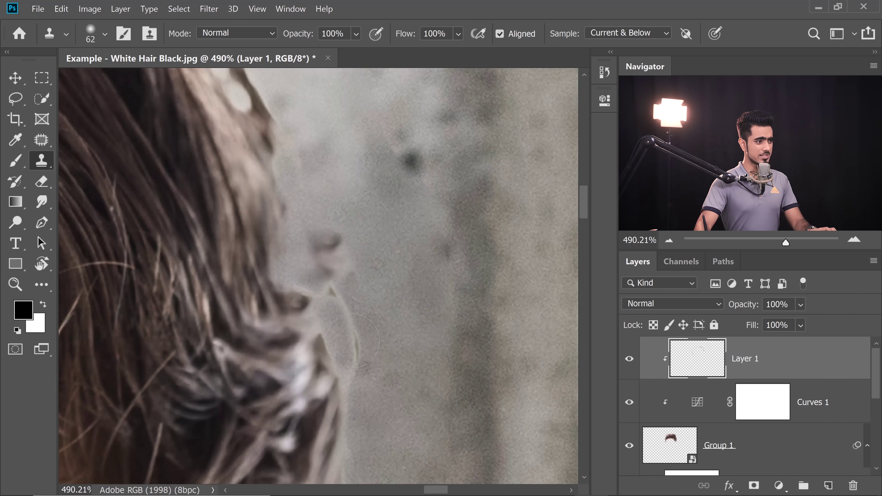
- Sample a dark brown from the hair and paint it over the pale stray strand at the head's right side with a 77 px brush
key(b)
alt+click(261, 248)
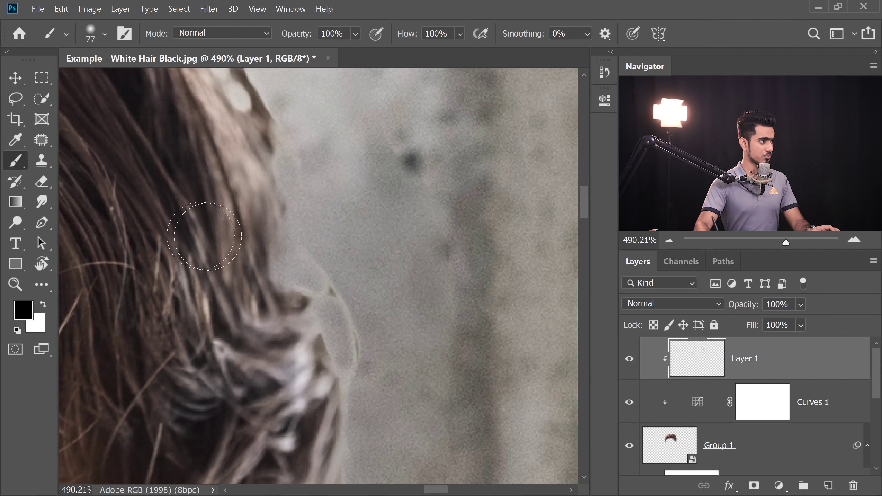
mouse_move(335, 250)
mouse_down()
mouse_move(340, 333)
mouse_move(356, 364)
mouse_up()
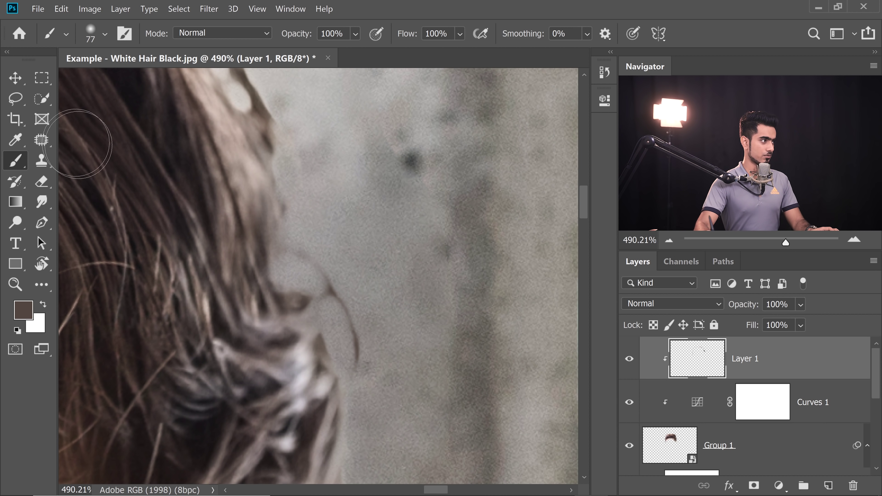
- Clone darker hair texture over the pale right edge of the hair with a 73 px, 0% hardness Clone Stamp
click(47, 164)
drag(320, 309, 237, 57)
alt+right_click(211, 217)
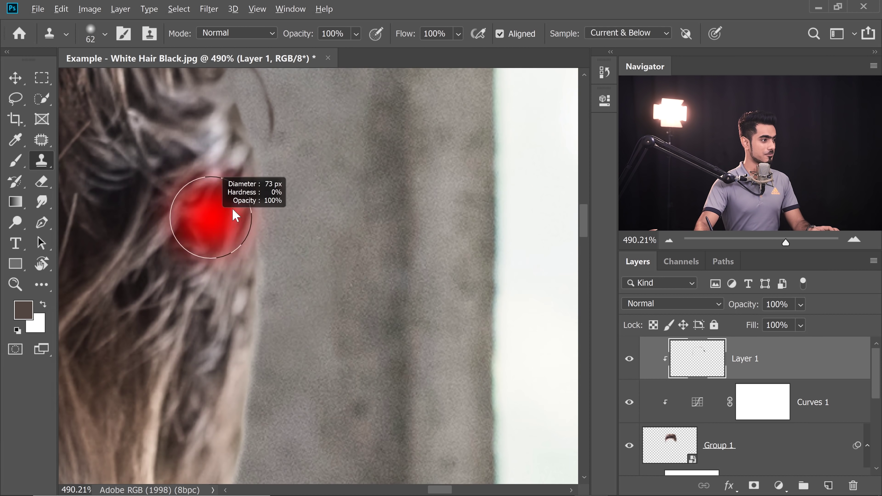
drag(253, 312, 240, 116)
key(ctrl+0)
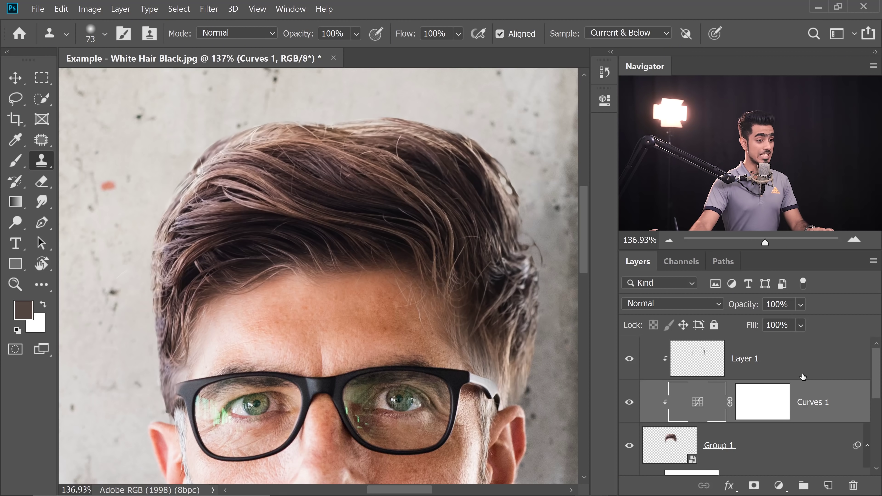
- Add a second Curves adjustment layer above Layer 1 and clip it to the hair
click(803, 375)
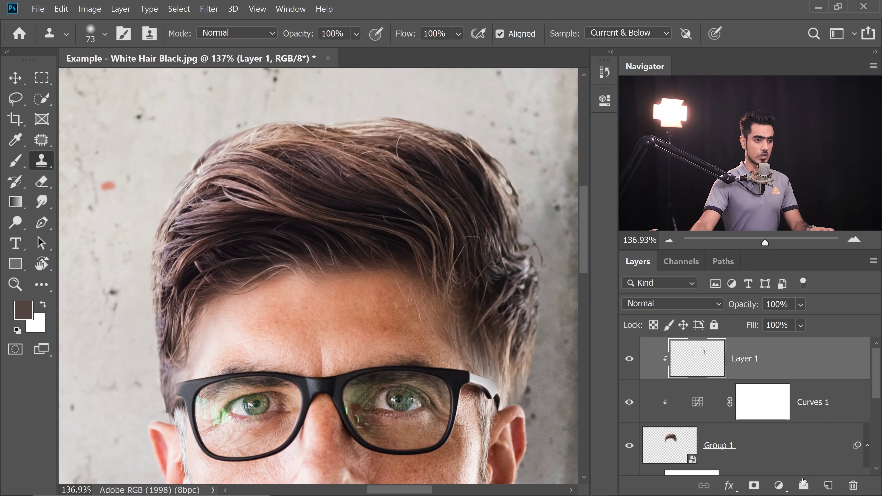
click(777, 486)
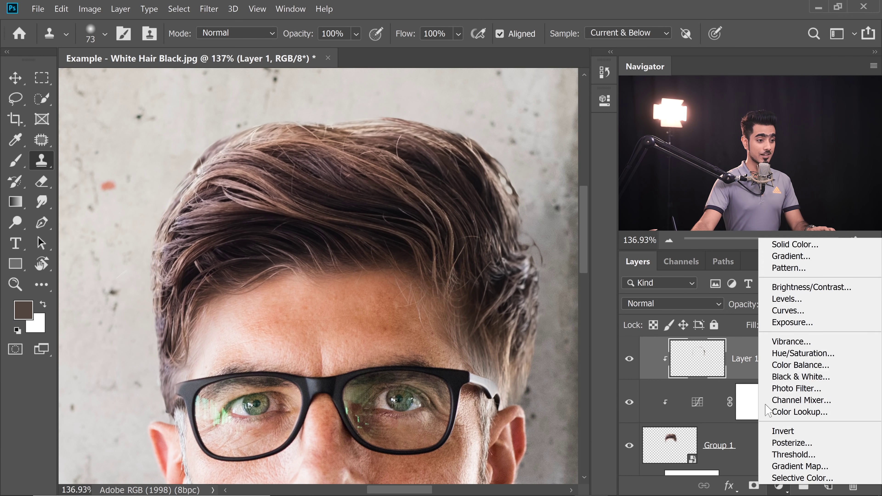
click(783, 310)
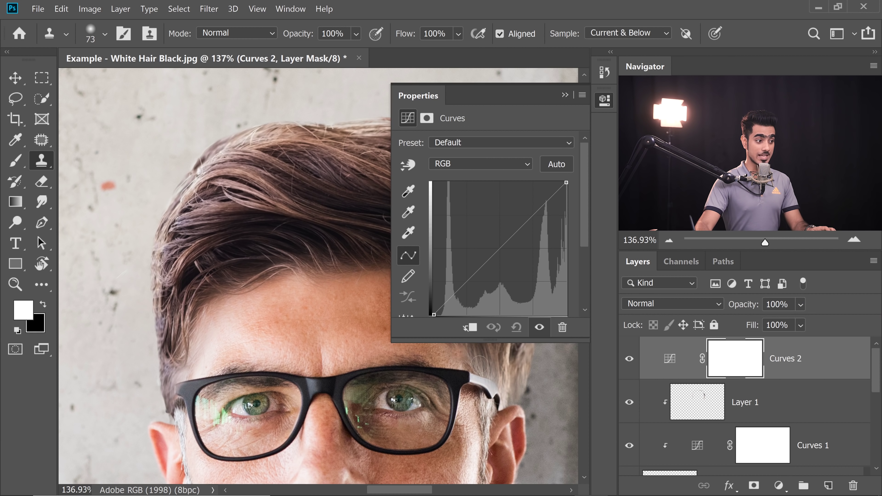
scroll(869, 376, down, 3)
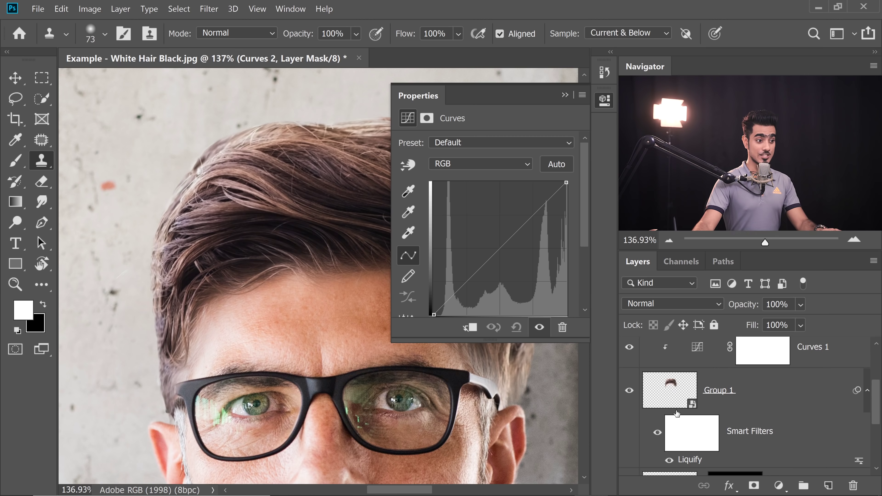
scroll(828, 352, up, 3)
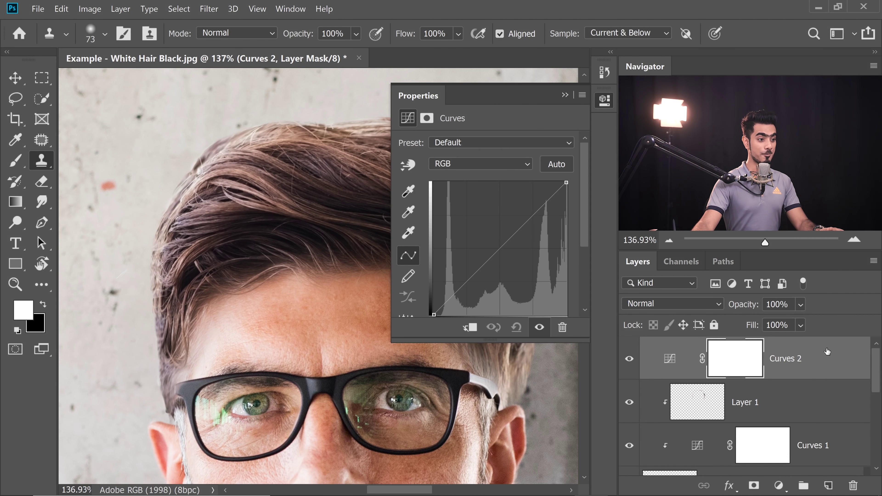
click(469, 328)
- Pull the midpoint of the Curves 2 curve down to darken the hair and invert the layer's mask to black
scroll(283, 277, up, 3)
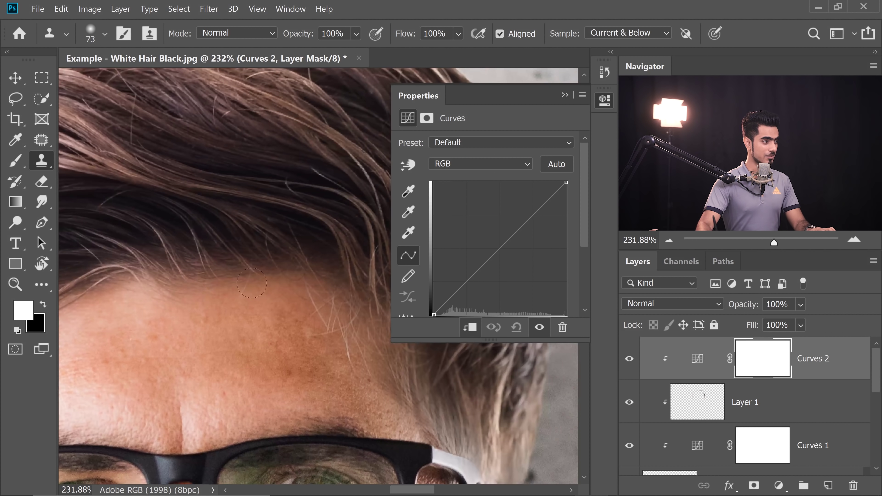
drag(252, 283, 340, 236)
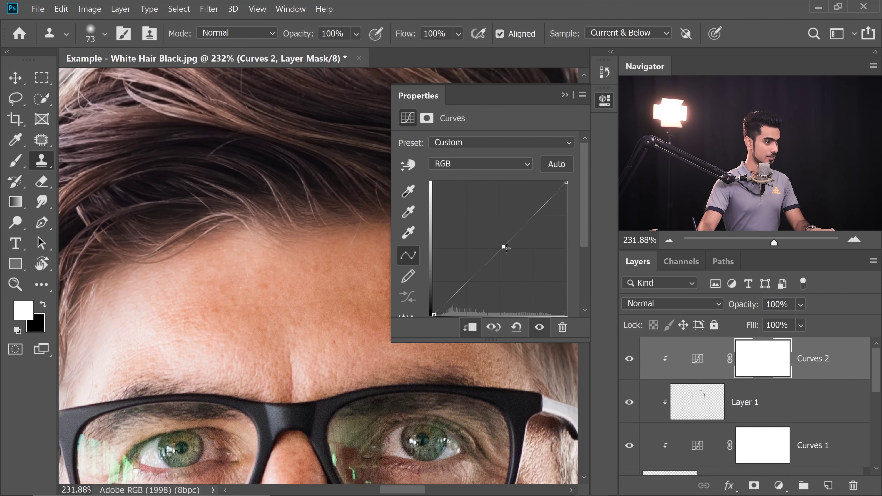
drag(506, 248, 513, 253)
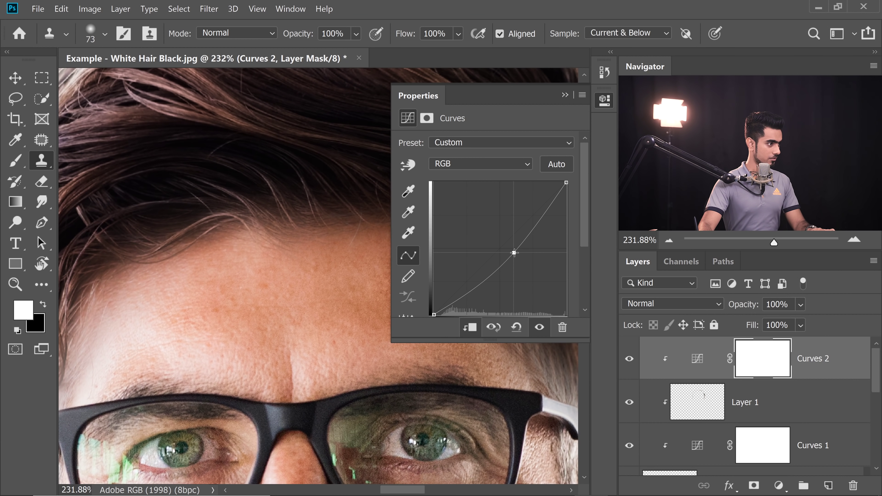
click(565, 95)
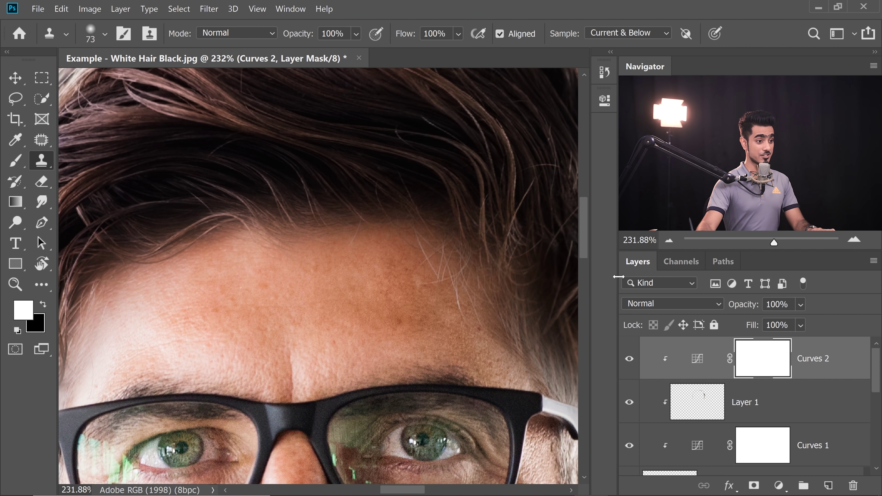
scroll(333, 190, down, 5)
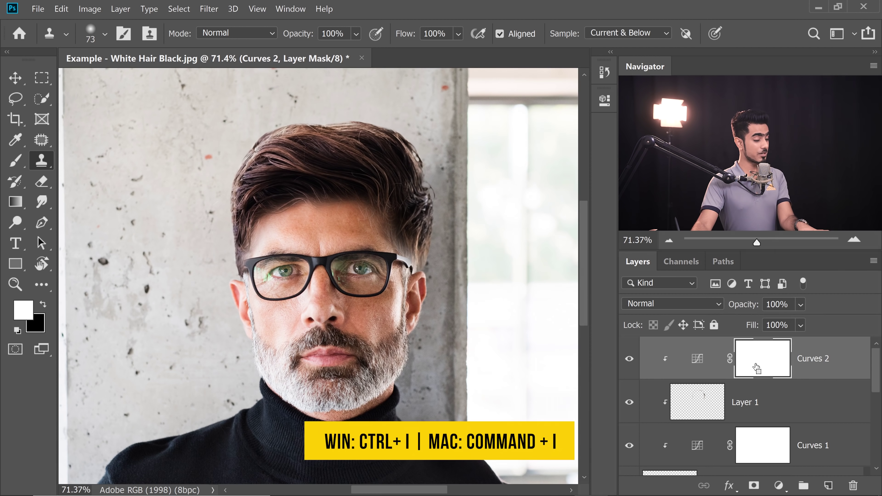
key(ctrl+i)
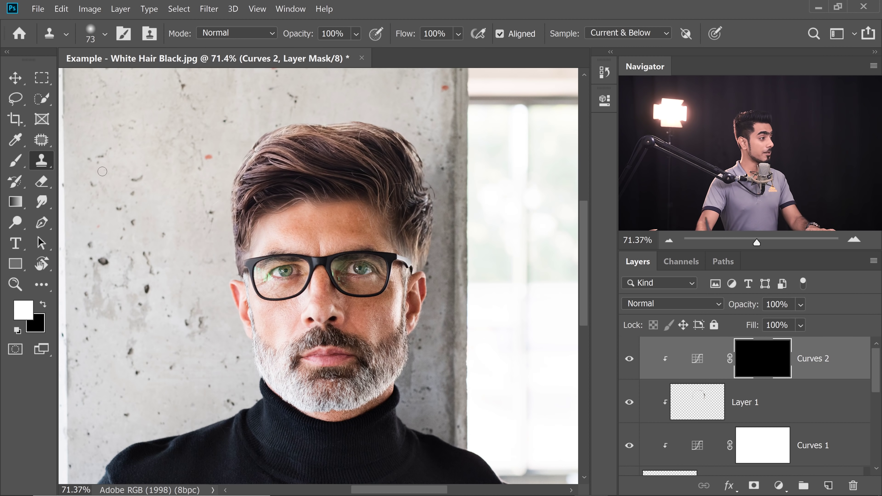
- Paint white on the Curves 2 mask along the front hairline to darken it, using a soft brush of 106 to 143 px
key(b)
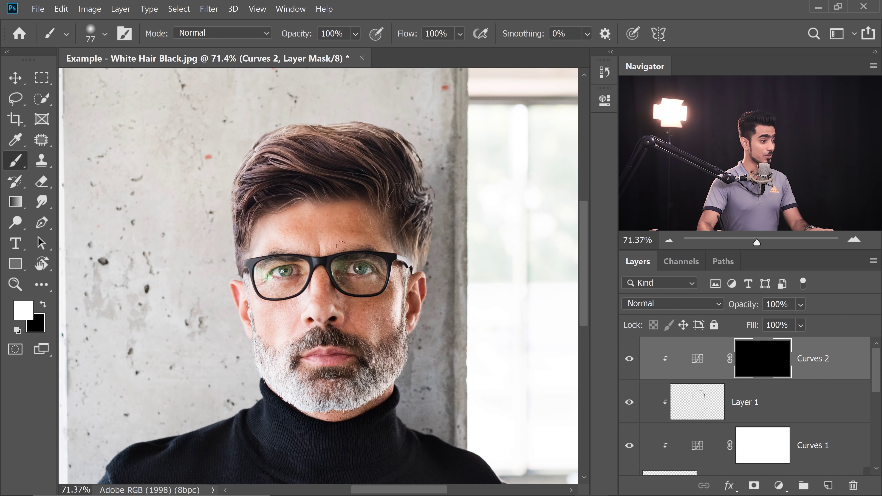
ctrl+drag(321, 233, 342, 231)
mouse_move(285, 210)
mouse_down()
mouse_move(306, 271)
mouse_move(317, 275)
mouse_up()
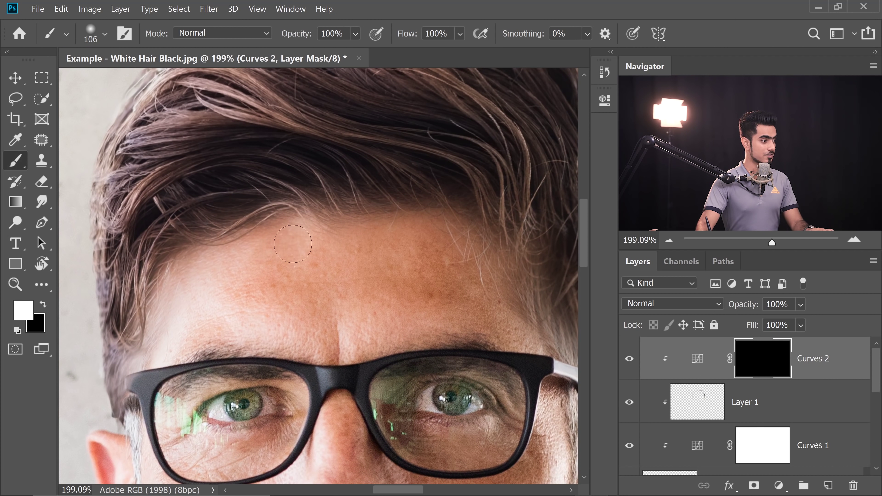
mouse_move(296, 242)
mouse_down()
mouse_move(311, 228)
mouse_move(350, 241)
mouse_move(411, 227)
mouse_move(483, 259)
mouse_up()
drag(318, 241, 459, 252)
drag(316, 263, 382, 240)
drag(430, 246, 415, 247)
drag(457, 261, 507, 308)
mouse_move(382, 272)
mouse_down()
mouse_move(371, 280)
mouse_move(374, 233)
mouse_up()
drag(262, 281, 249, 323)
drag(304, 279, 293, 279)
drag(360, 244, 243, 255)
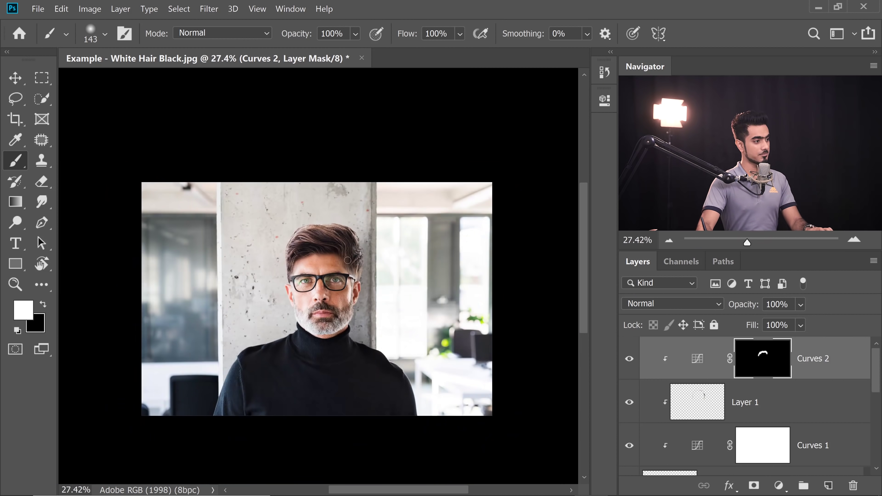
- Raise the midpoint of the Curves 1 curve back to the diagonal to lighten the overall hair
key(ctrl+0)
scroll(856, 382, down, 1)
double_click(698, 422)
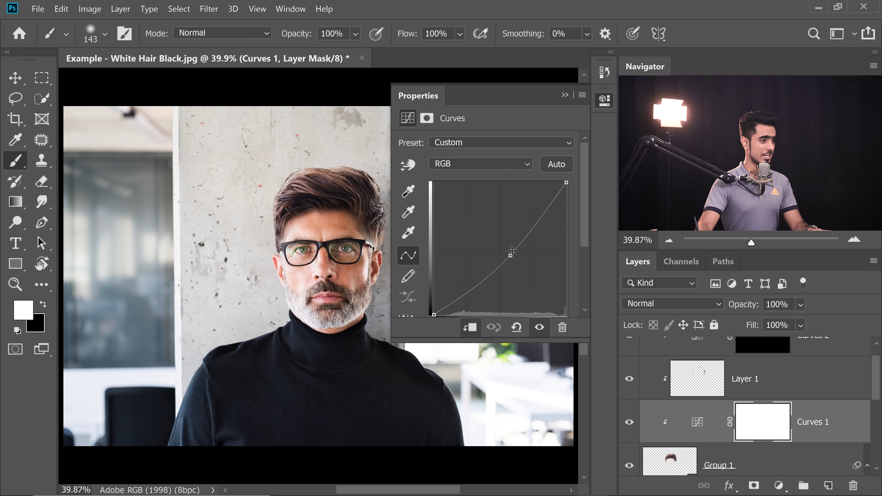
drag(503, 250, 503, 249)
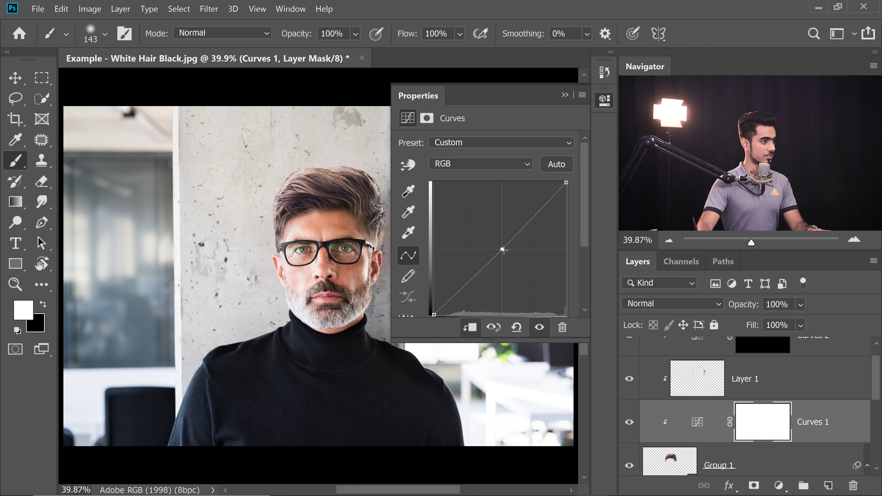
click(565, 95)
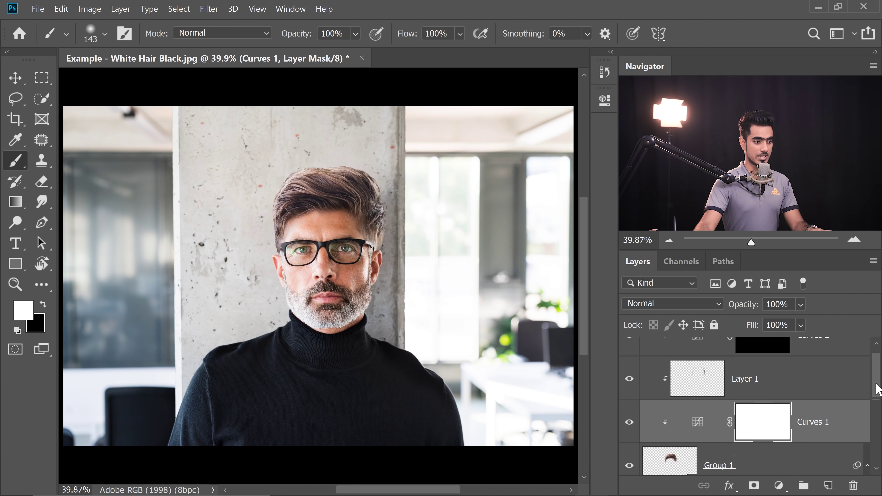
- Readjust the midpoint of the Curves 2 curve, keeping it below the diagonal to darken the masked hairline
scroll(878, 389, up, 1)
double_click(697, 358)
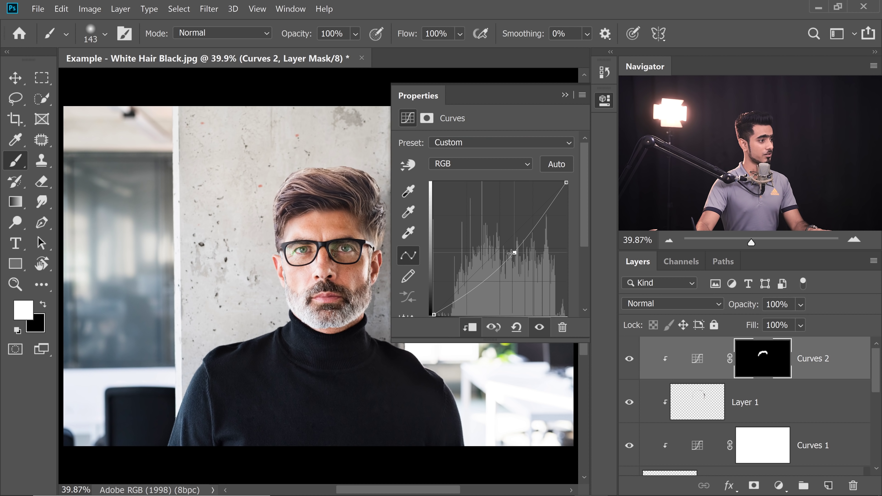
click(565, 95)
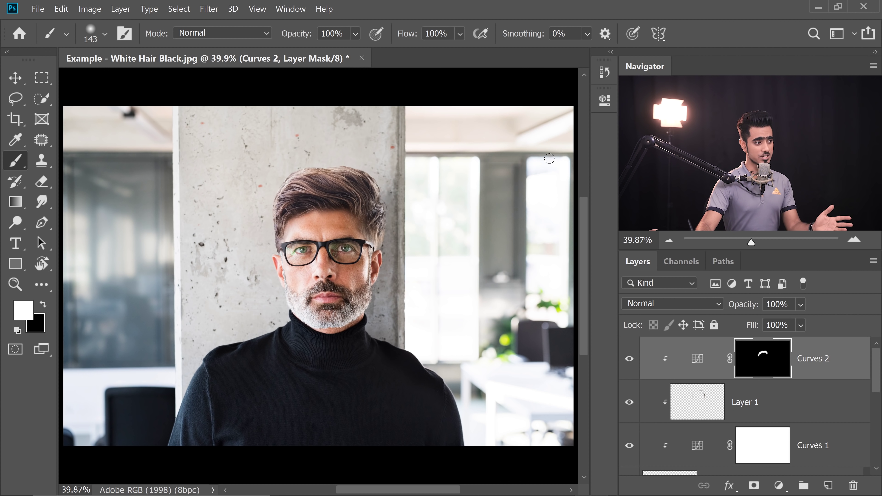